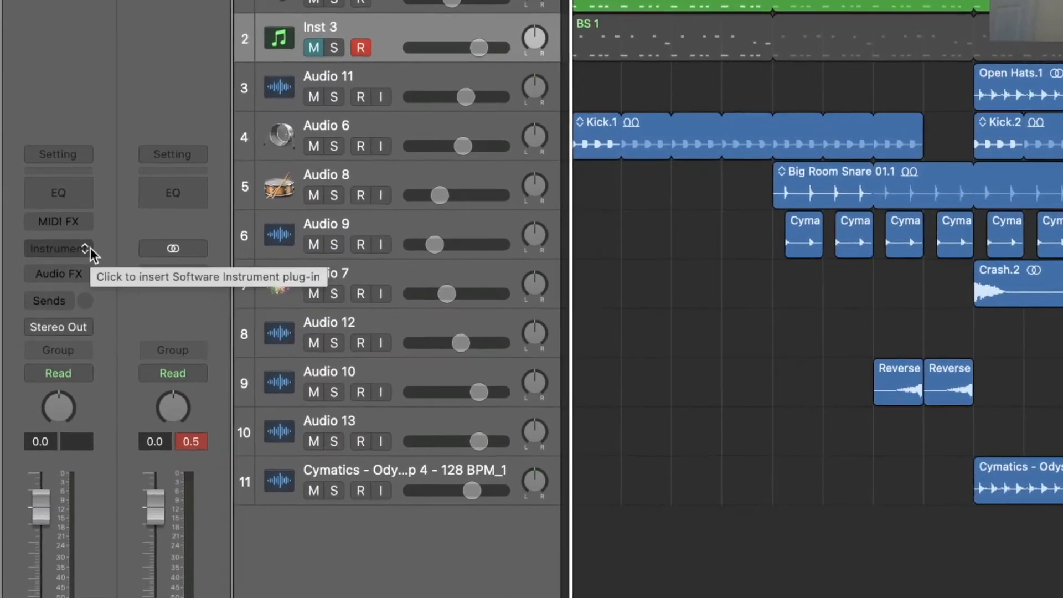
# - Load Alchemy as a stereo instrument on the Inst 3 track and initialize its settings
pyautogui.click(88, 248)
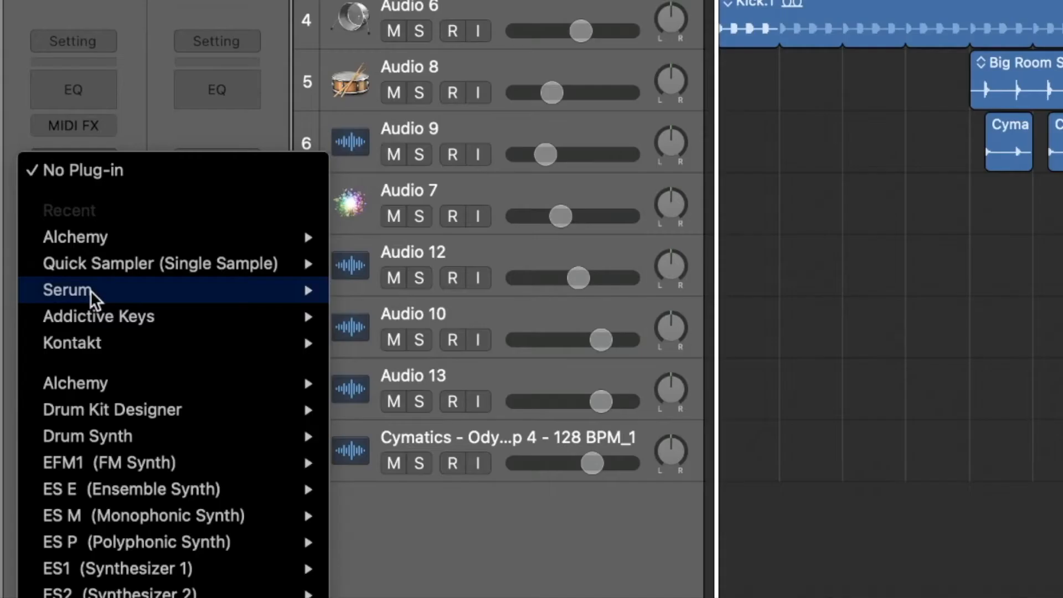
pyautogui.moveTo(72, 475)
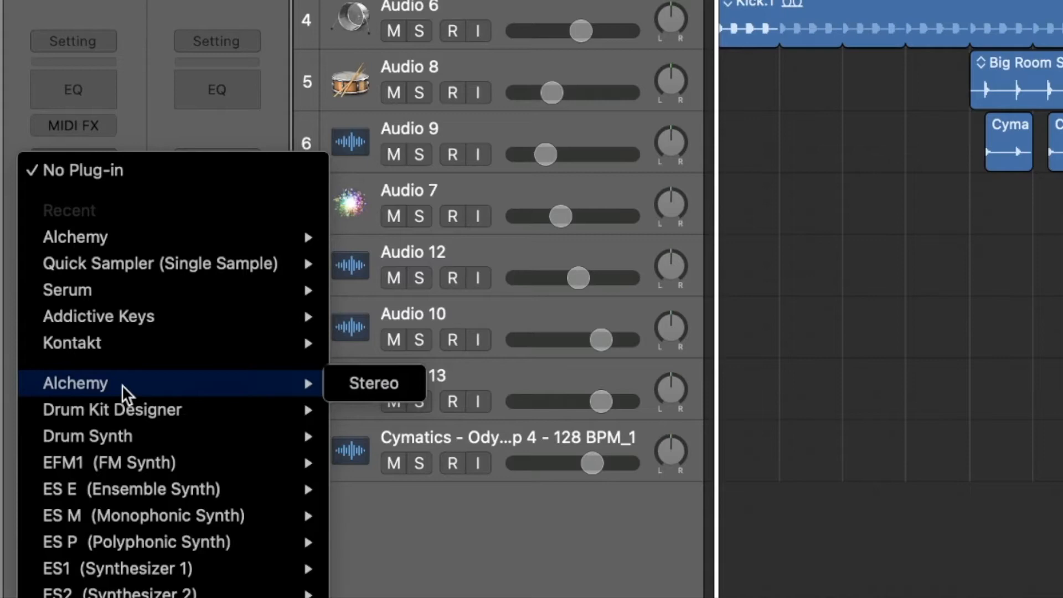
pyautogui.click(374, 384)
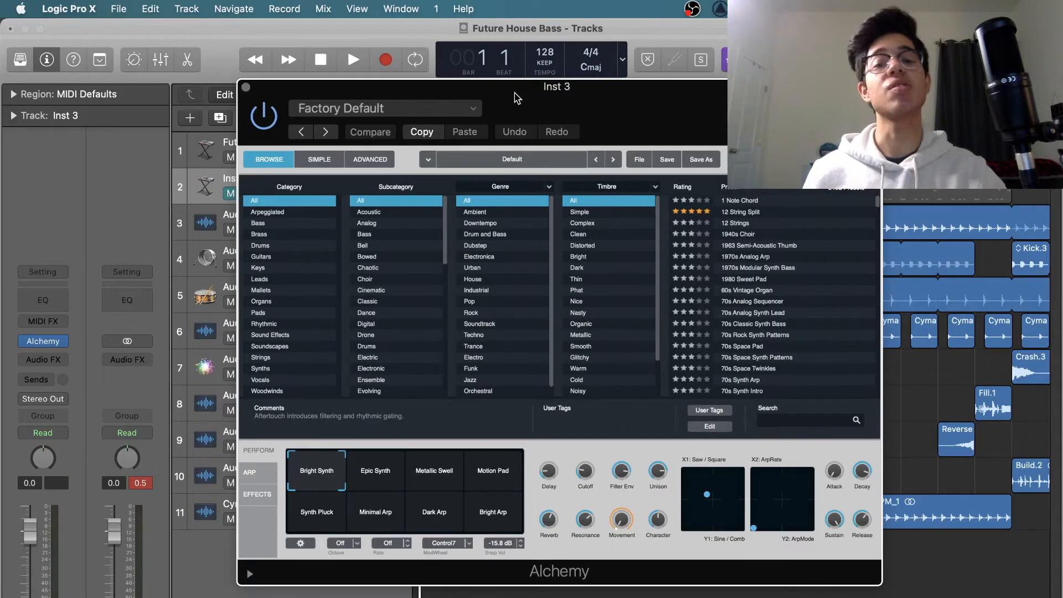
pyautogui.click(408, 106)
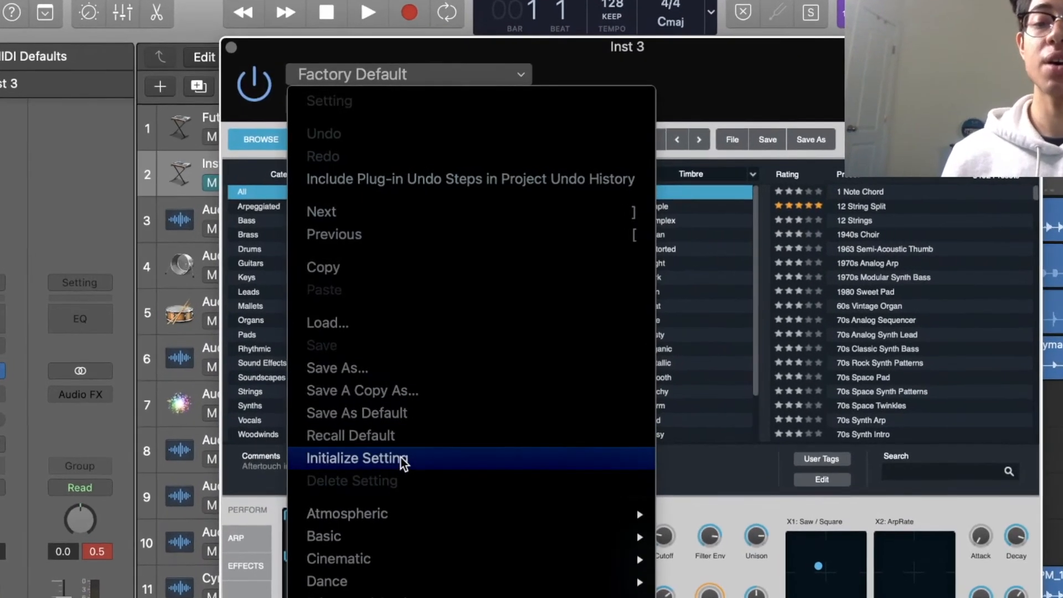
pyautogui.click(433, 463)
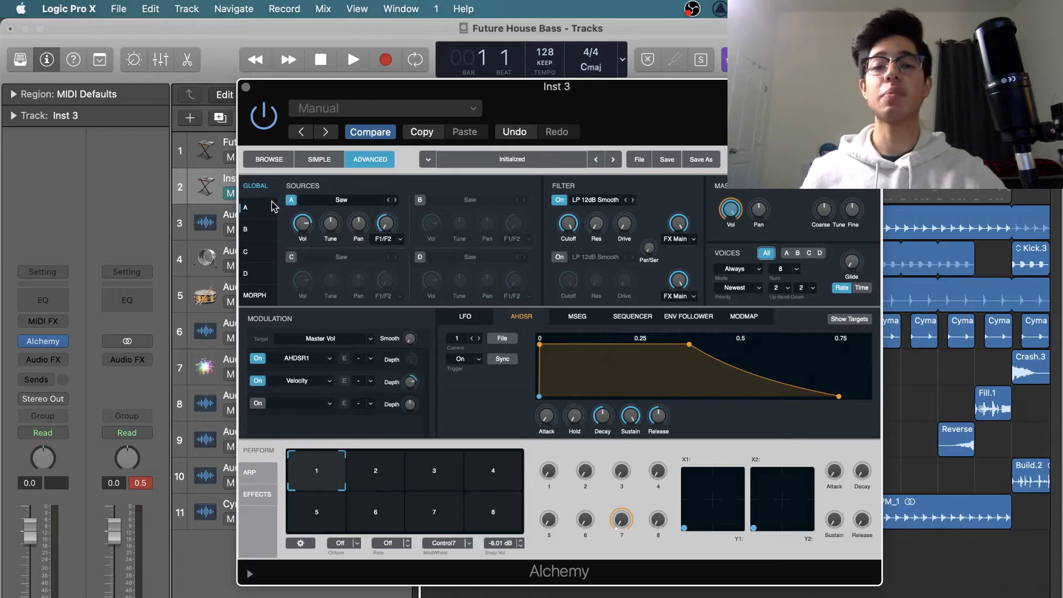
# - Load the basic Triangle VA waveform into Alchemy's source A
pyautogui.click(270, 207)
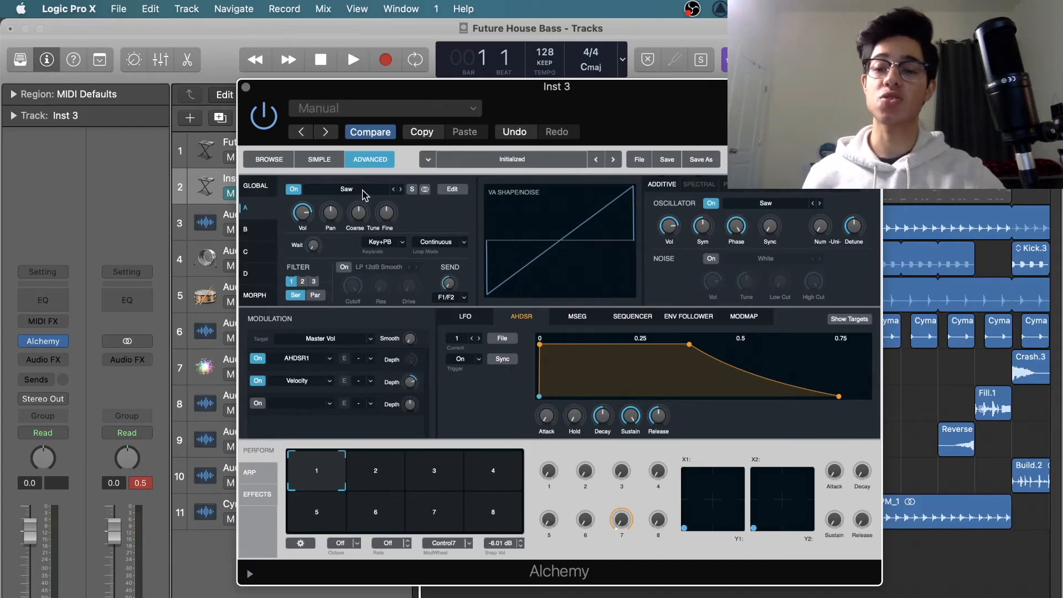
pyautogui.click(364, 191)
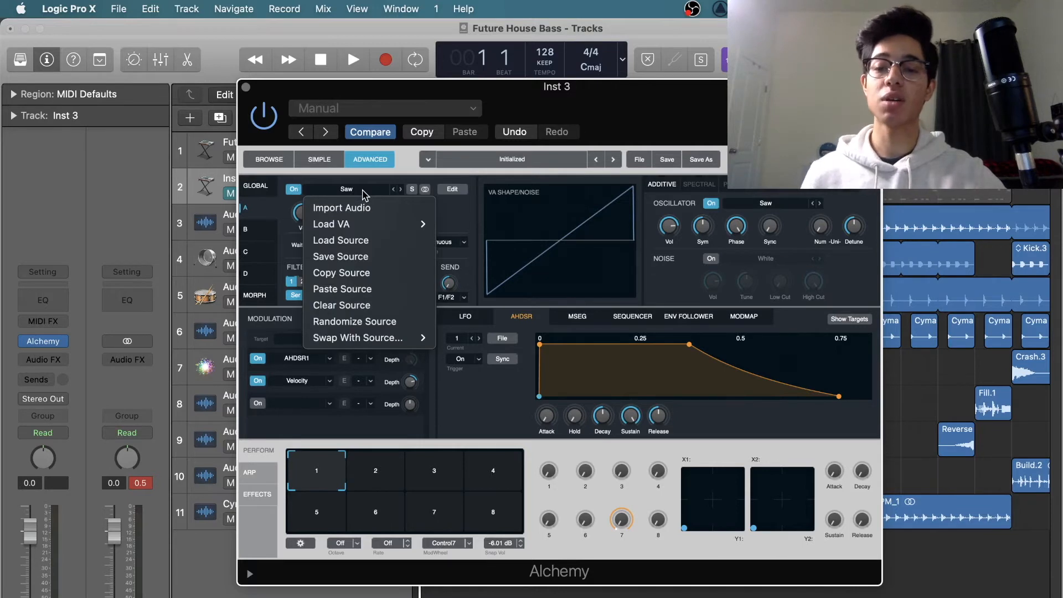
pyautogui.moveTo(415, 227)
pyautogui.moveTo(480, 227)
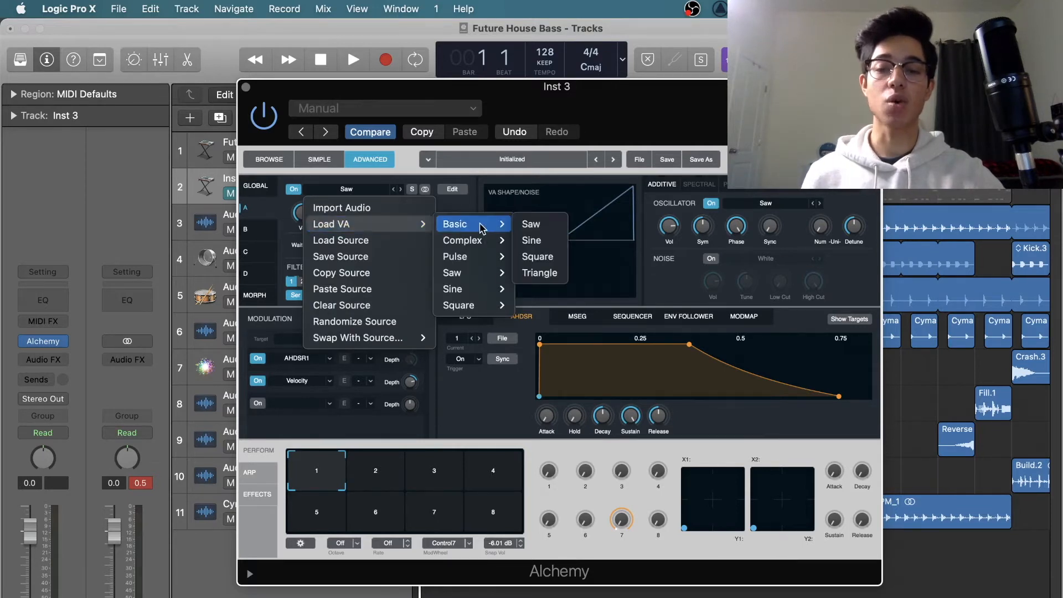
pyautogui.click(539, 273)
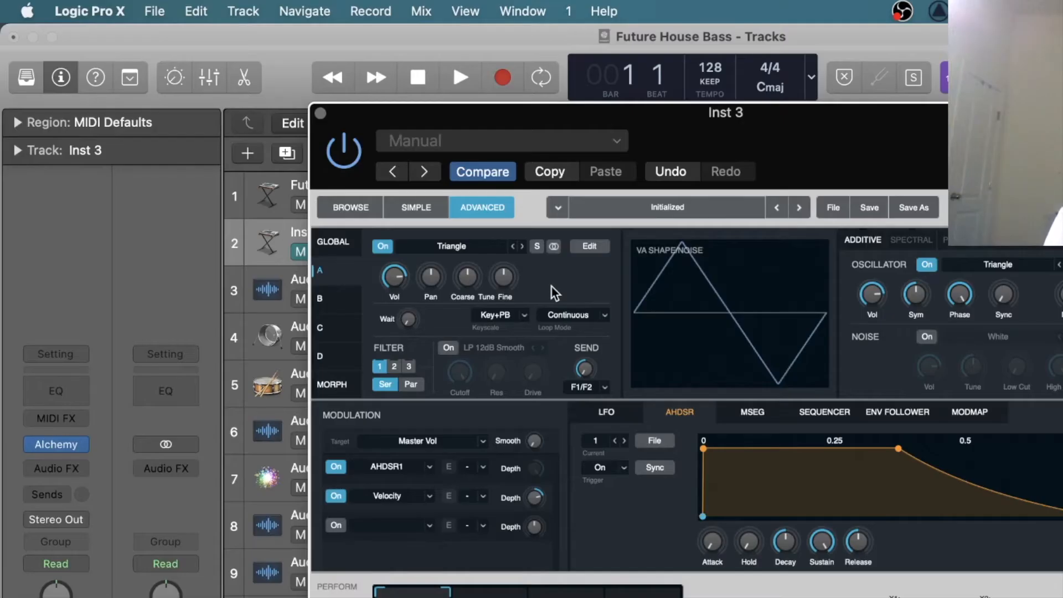
# - Raise source A's volume to maximum and adjust its coarse tuning
pyautogui.click(397, 277)
pyautogui.keyDown('alt'); pyautogui.click(394, 276); pyautogui.keyUp('alt')
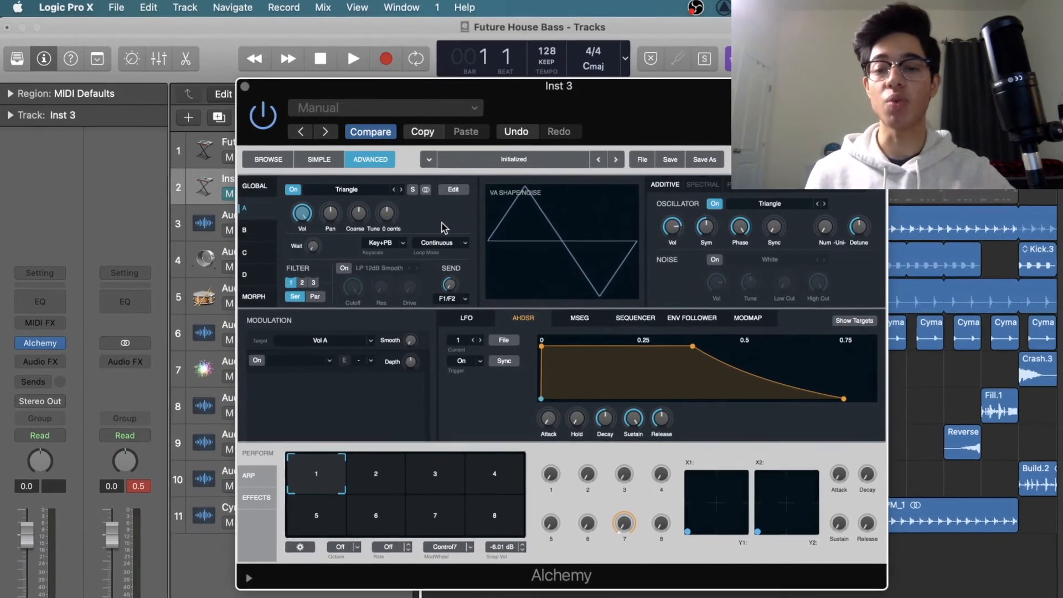
pyautogui.moveTo(363, 217)
pyautogui.mouseDown()
pyautogui.moveTo(367, 246)
pyautogui.moveTo(361, 233)
pyautogui.mouseUp()
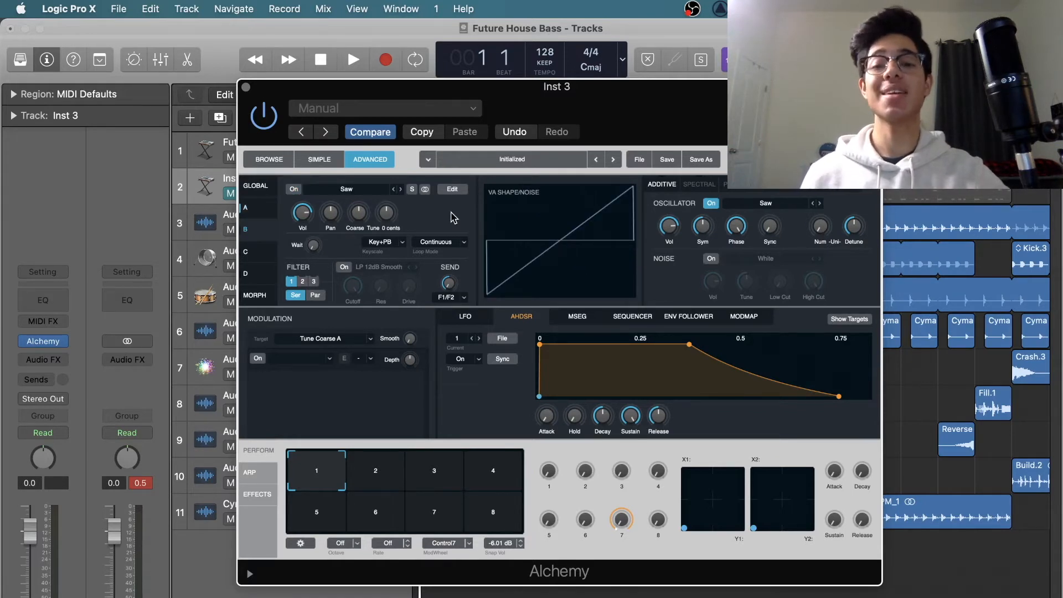
# - Turn on source B with the basic Sine VA waveform and raise its volume to maximum
pyautogui.click(296, 190)
pyautogui.click(346, 190)
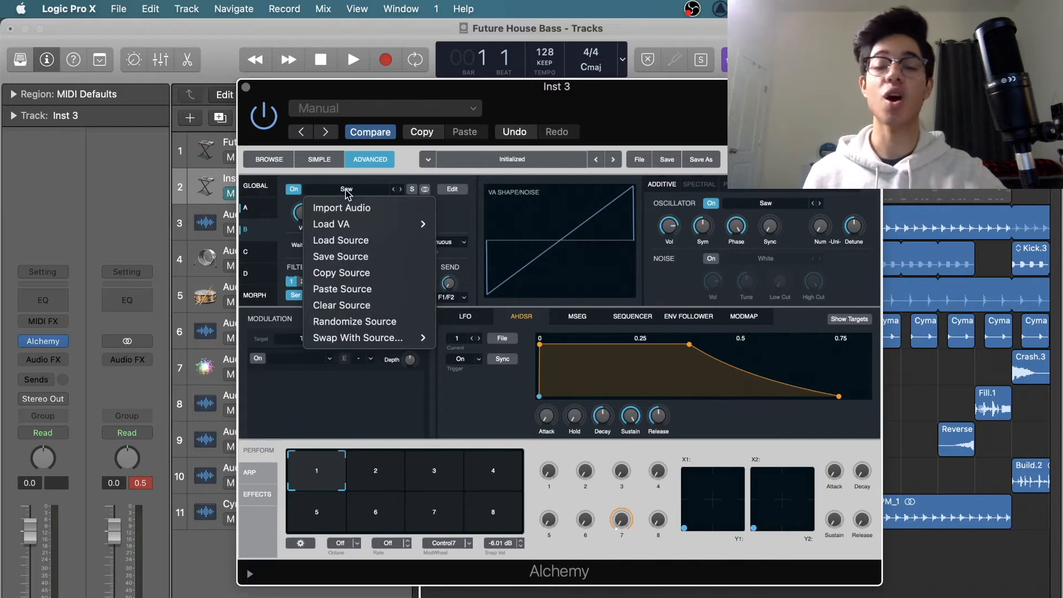
pyautogui.moveTo(365, 224)
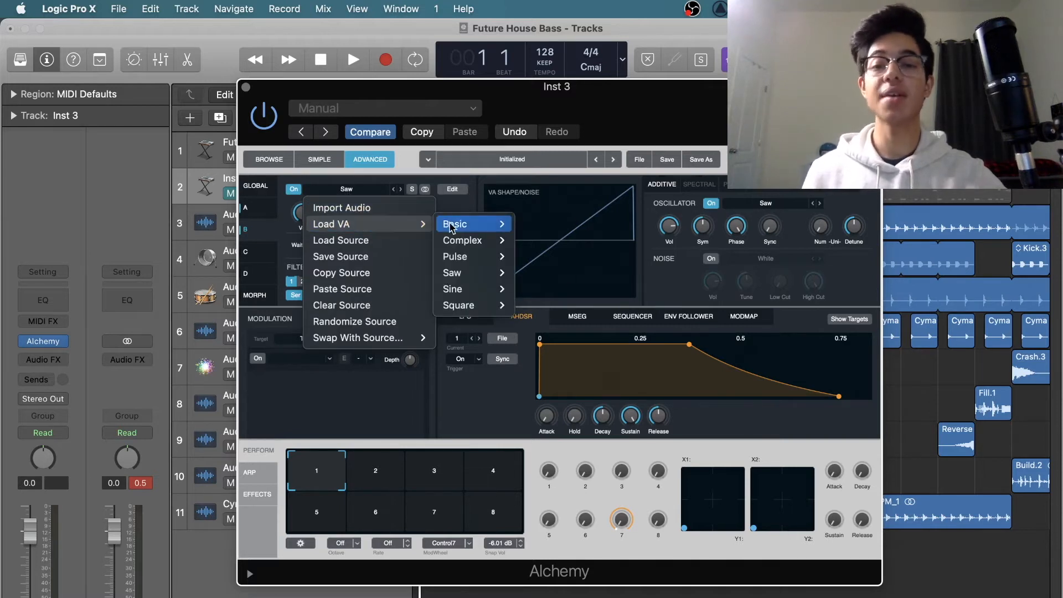
pyautogui.moveTo(451, 227)
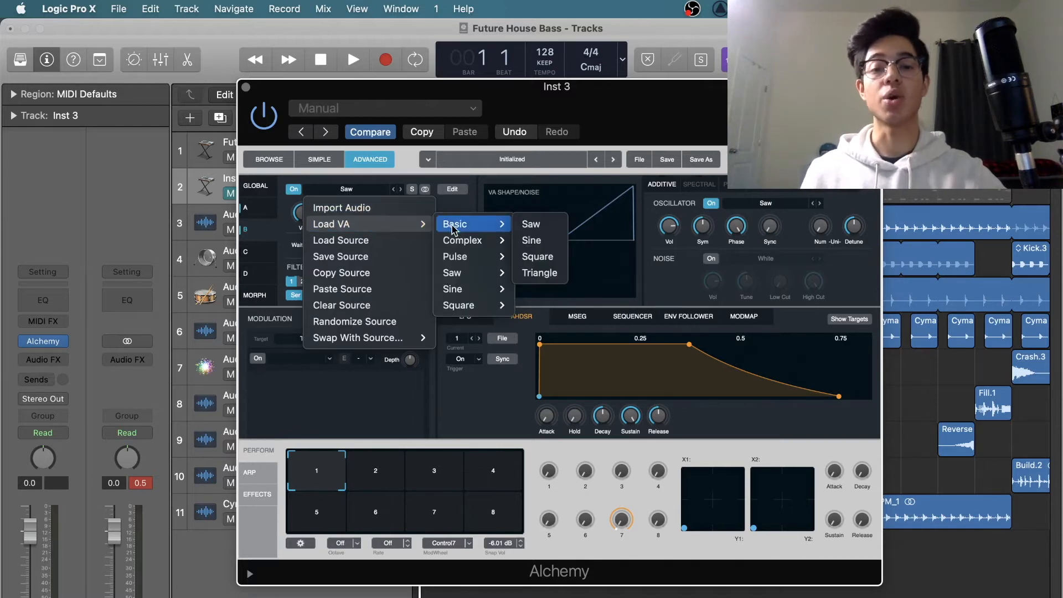
pyautogui.click(534, 245)
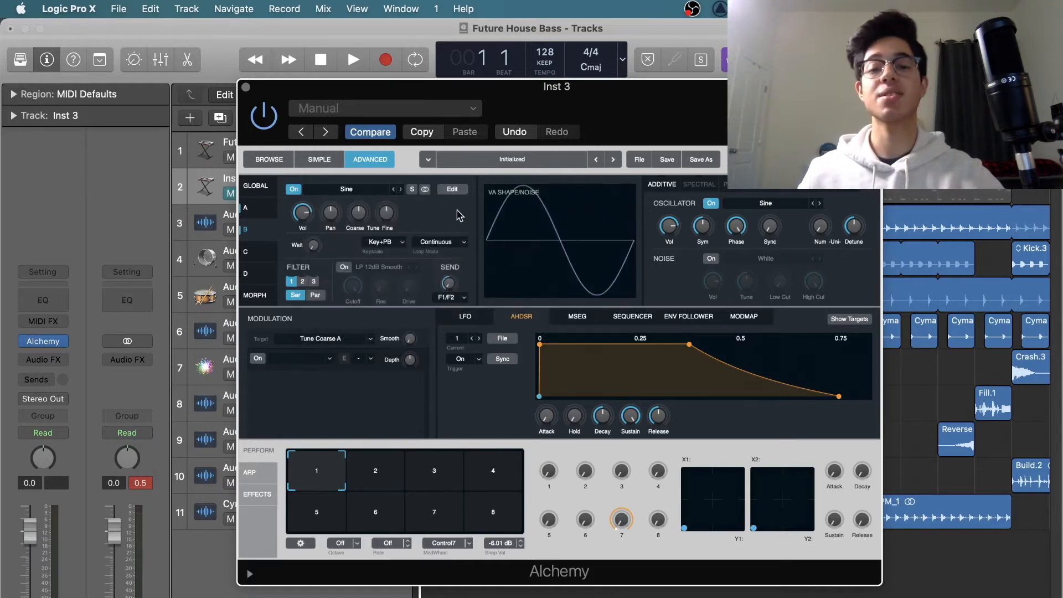
pyautogui.click(303, 211)
pyautogui.moveTo(291, 201); pyautogui.dragTo(264, 181)
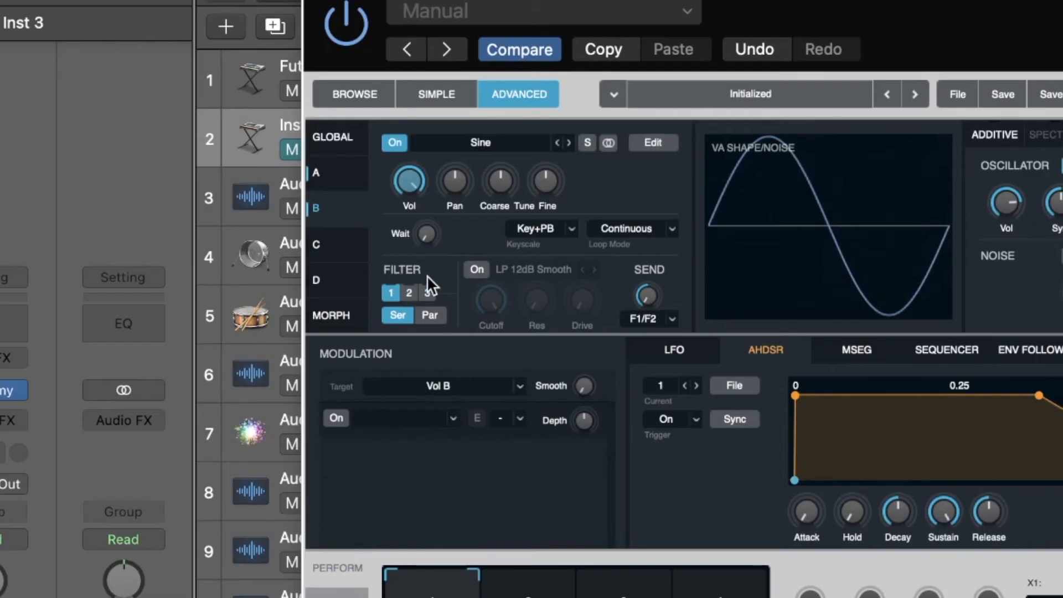
# - Enable source B's filter 1 as LP 12dB Gritty (LP2 Bee) and increase its drive
pyautogui.click(475, 270)
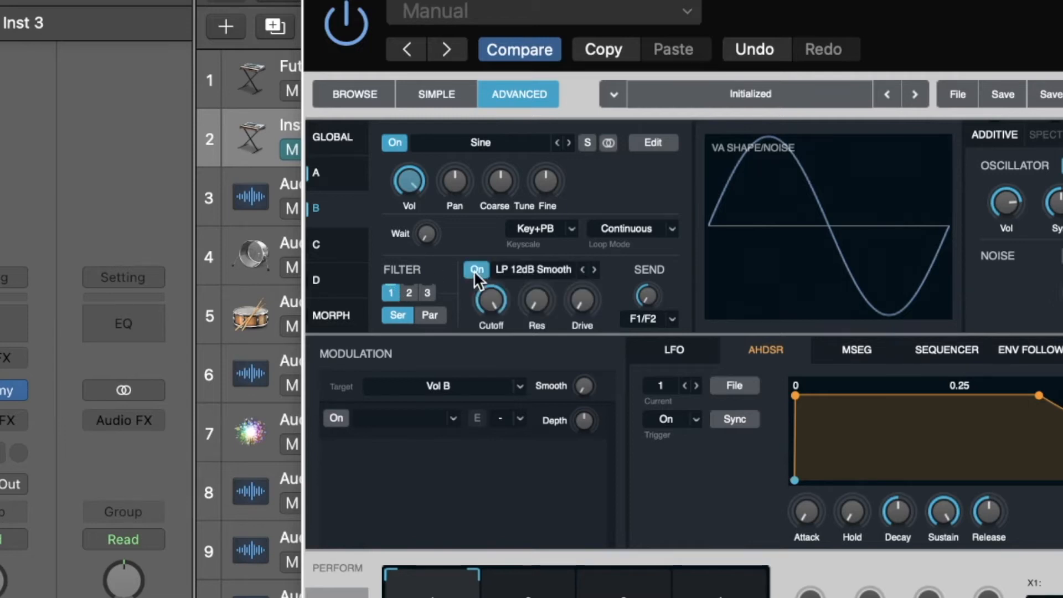
pyautogui.click(531, 270)
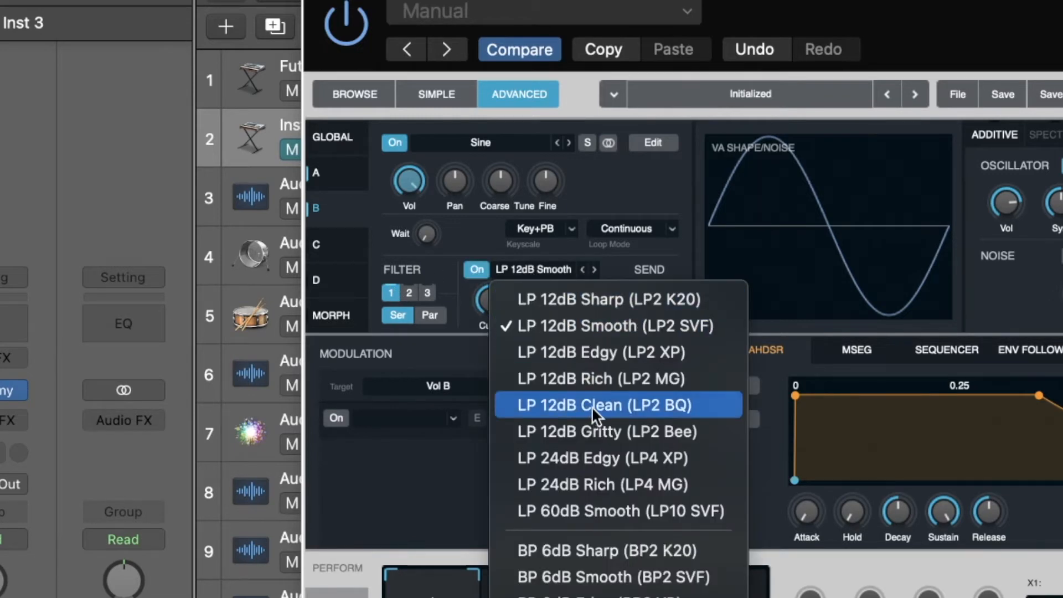
pyautogui.click(598, 430)
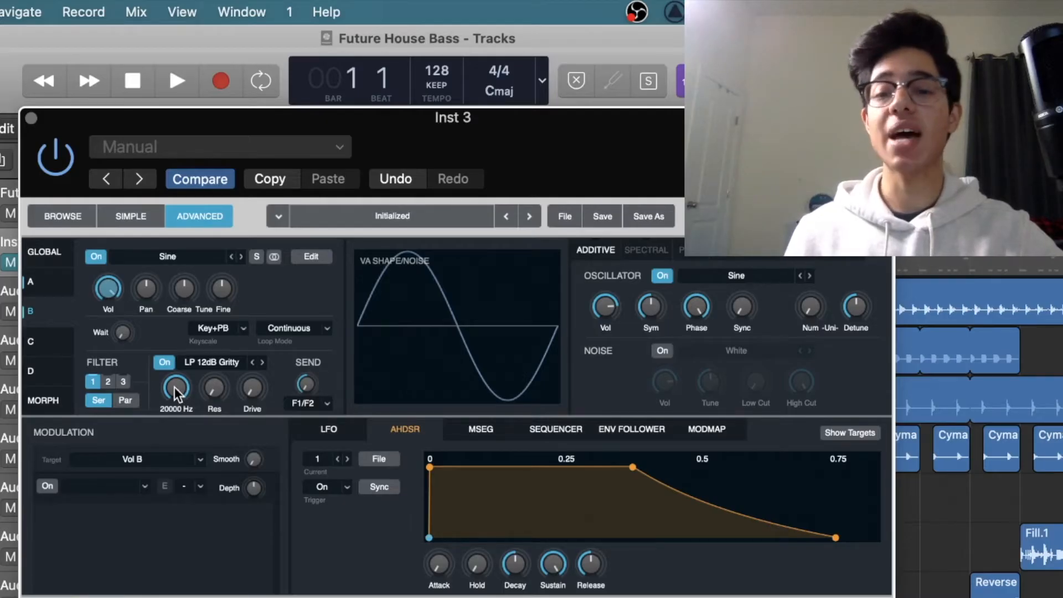
pyautogui.click(352, 286)
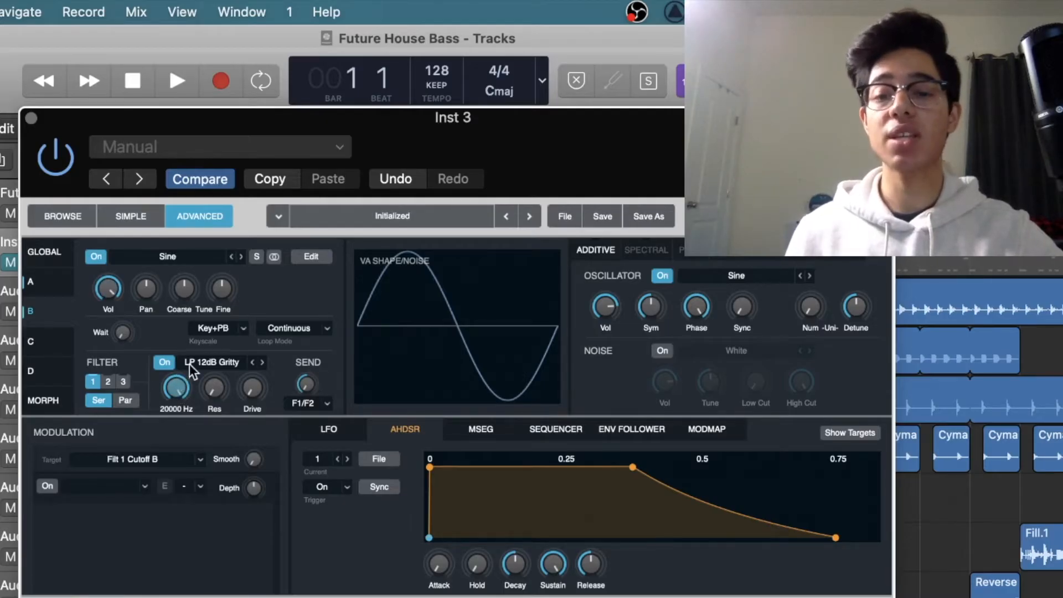
pyautogui.click(252, 387)
pyautogui.moveTo(252, 388); pyautogui.dragTo(242, 335)
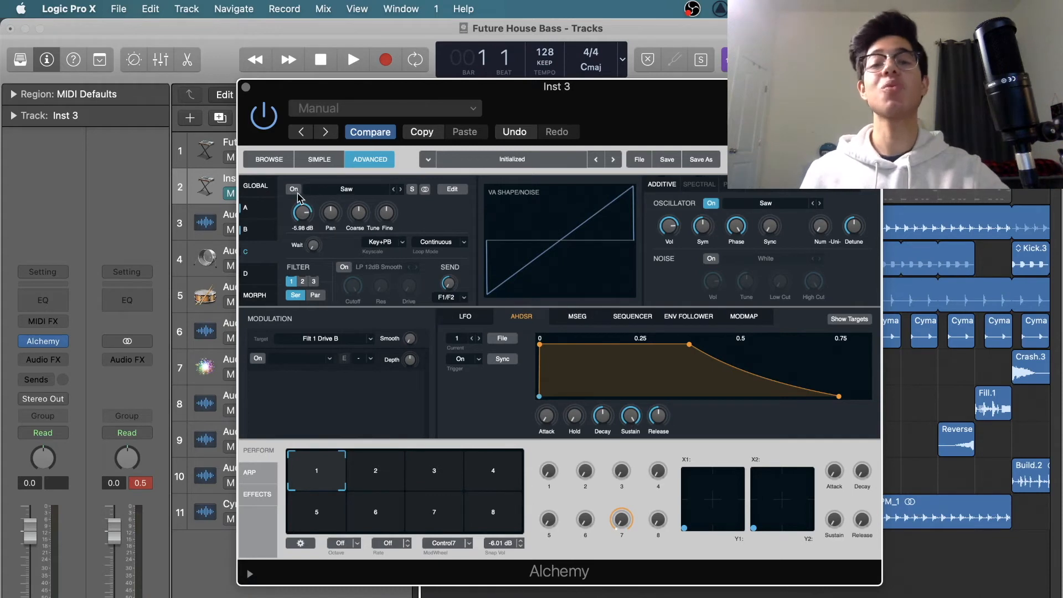
# - Turn on source C and load the Square - Smooth VA waveform into it
pyautogui.click(326, 187)
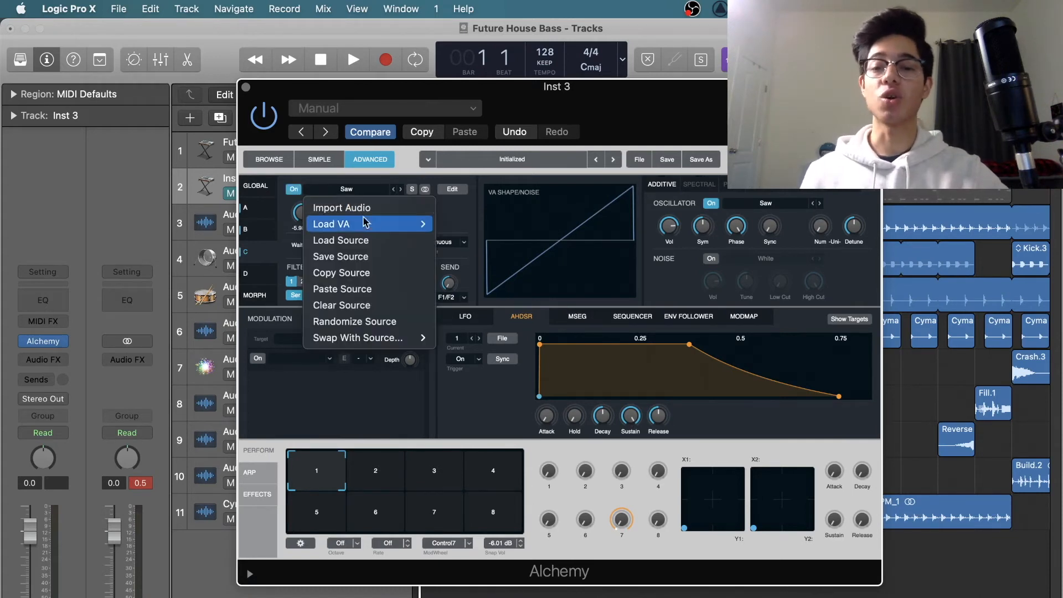
pyautogui.moveTo(371, 227)
pyautogui.moveTo(459, 289)
pyautogui.moveTo(473, 306)
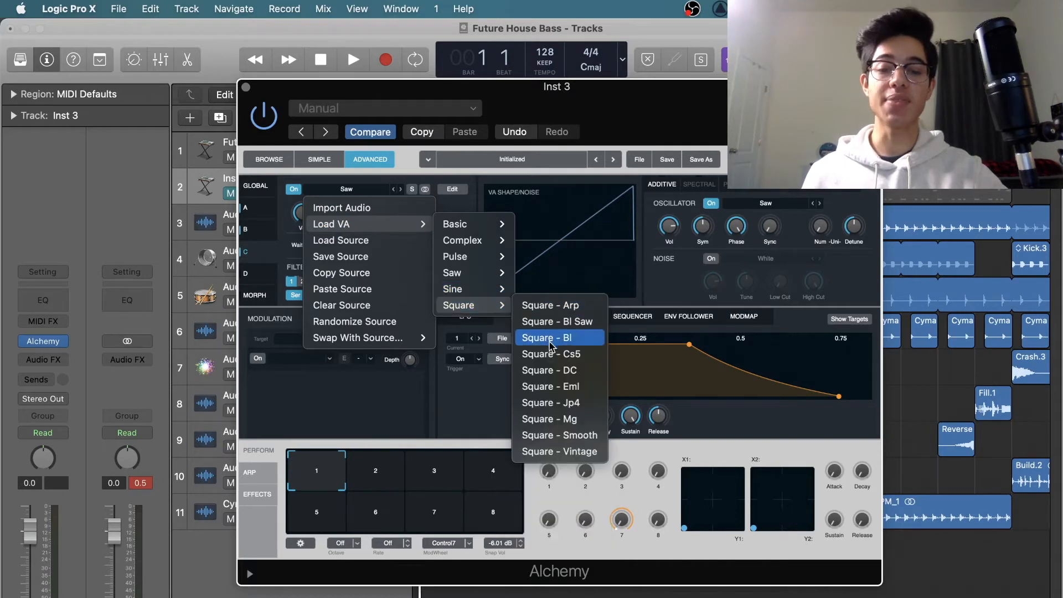
pyautogui.click(561, 437)
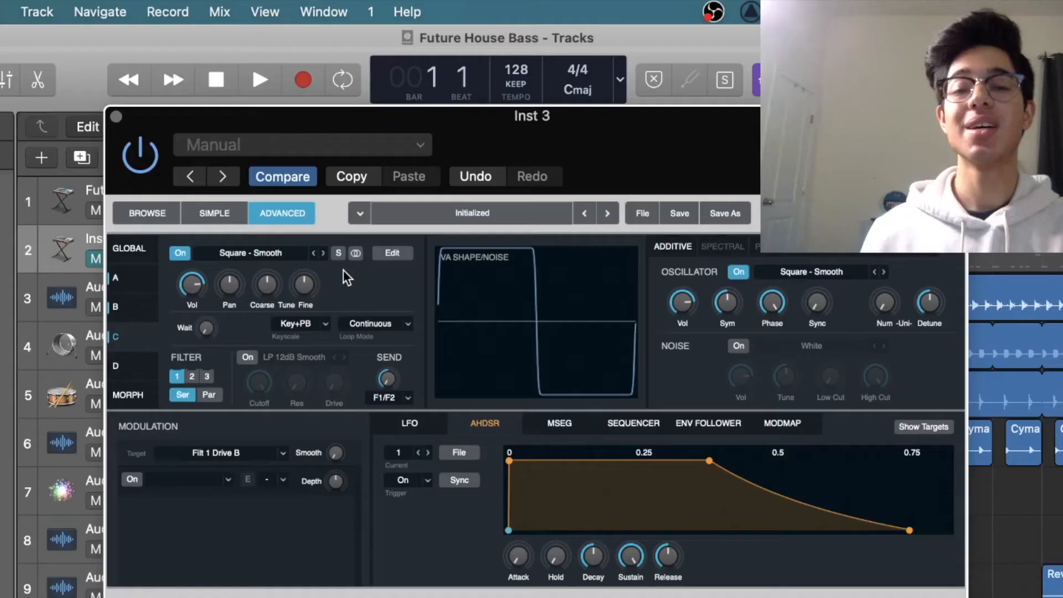
# - Raise source C's volume to about -1 dB and adjust its coarse tuning
pyautogui.moveTo(300, 215)
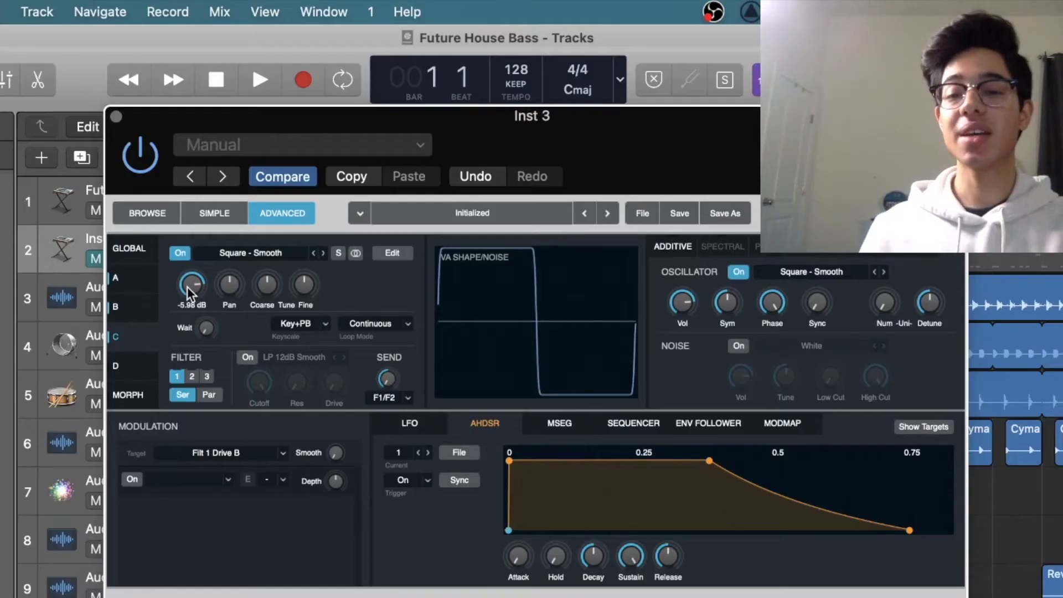
pyautogui.moveTo(187, 287); pyautogui.dragTo(191, 266)
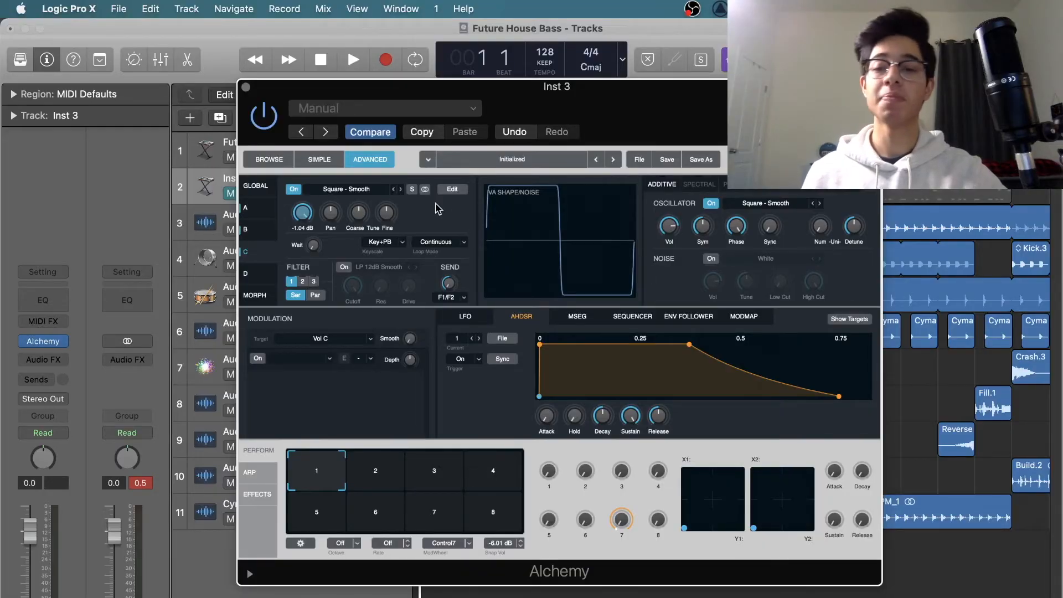
pyautogui.click(363, 214)
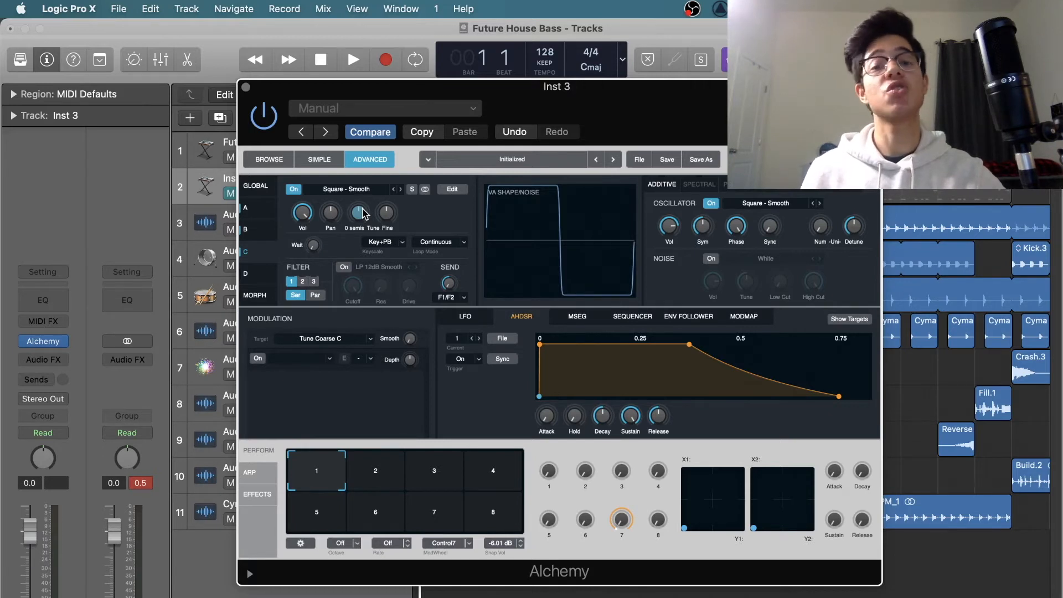
pyautogui.moveTo(363, 208); pyautogui.dragTo(362, 212)
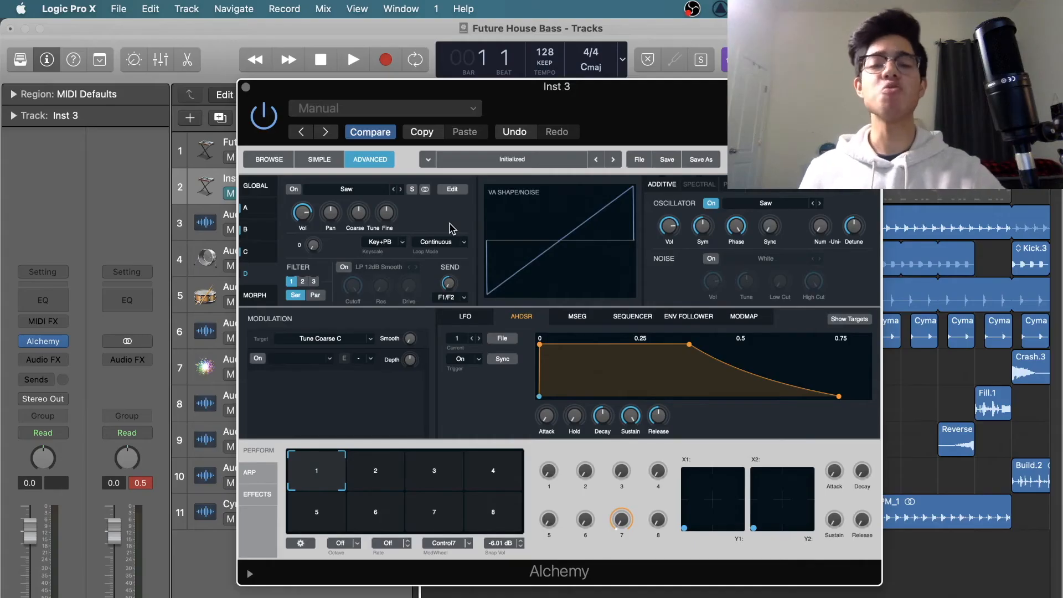
# - Turn on source D and load the Sine - FM1006 VA waveform into it
pyautogui.click(295, 190)
pyautogui.click(331, 195)
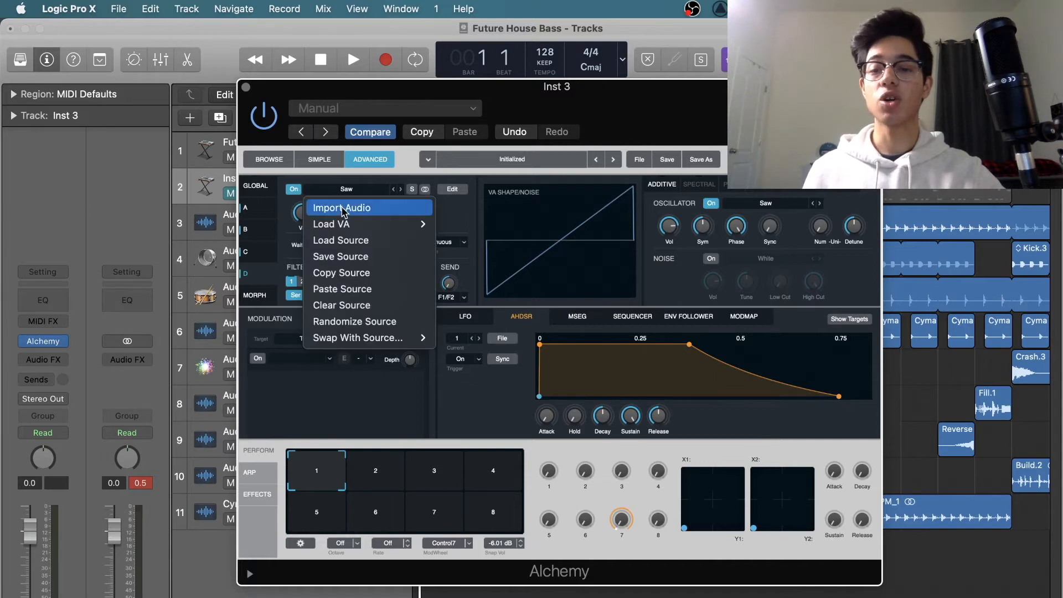
pyautogui.moveTo(360, 224)
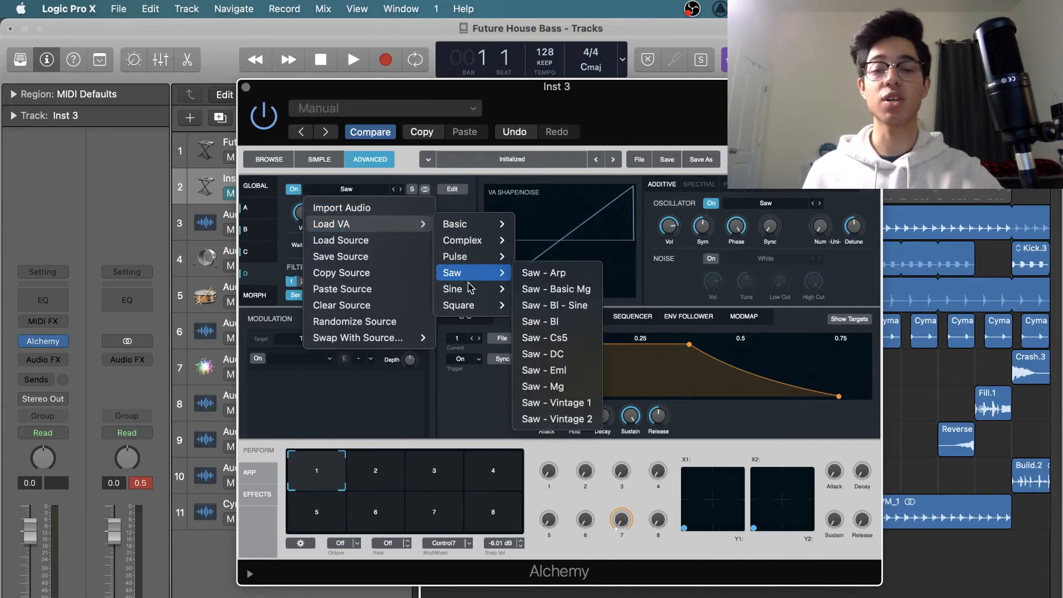
pyautogui.moveTo(469, 289)
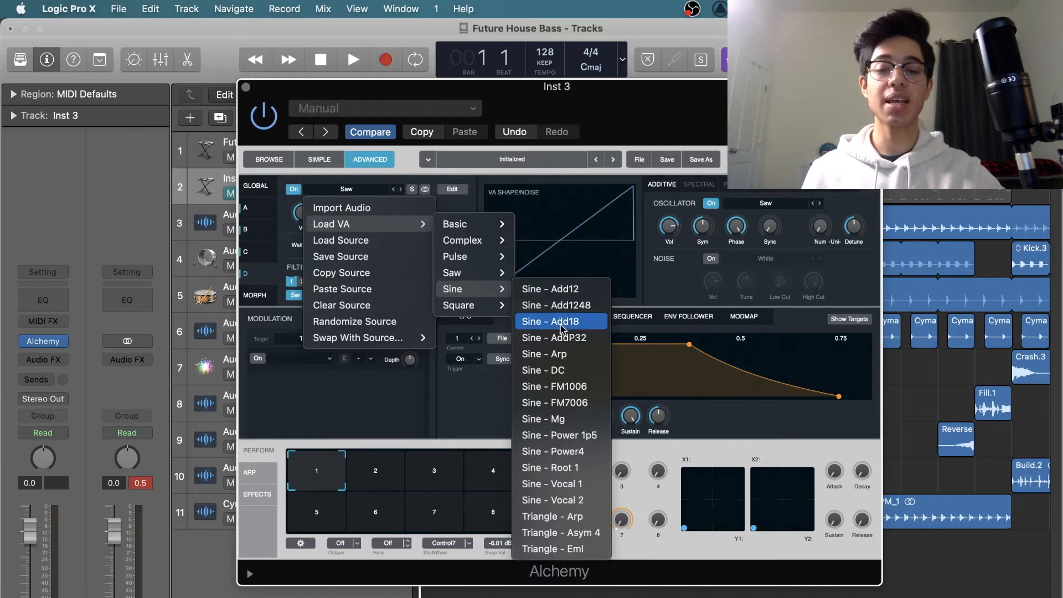
pyautogui.click(570, 387)
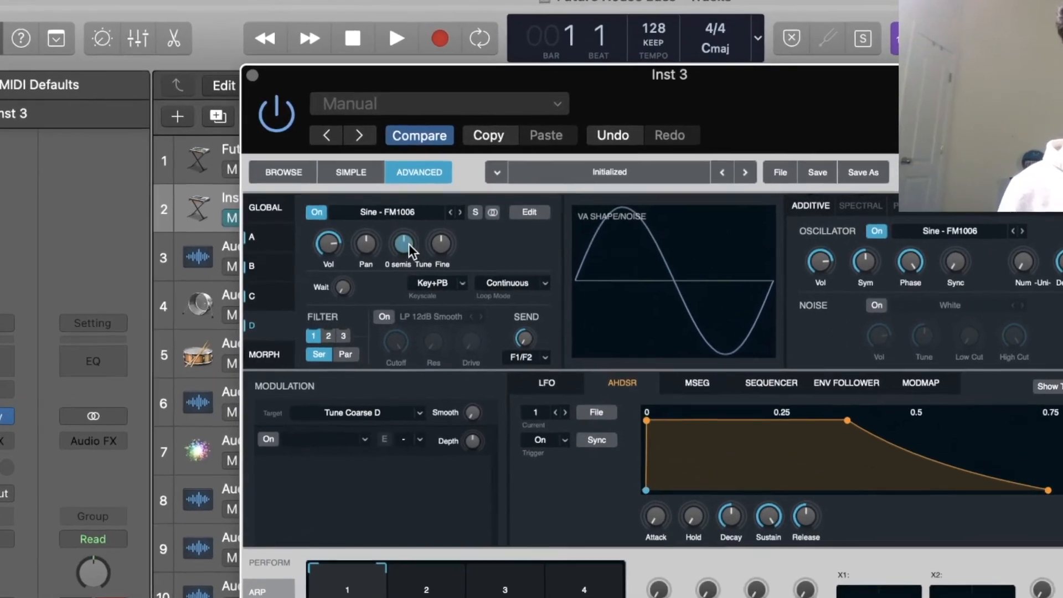
# - Raise source D's coarse tuning and turn its volume up
pyautogui.moveTo(397, 237); pyautogui.dragTo(441, 244)
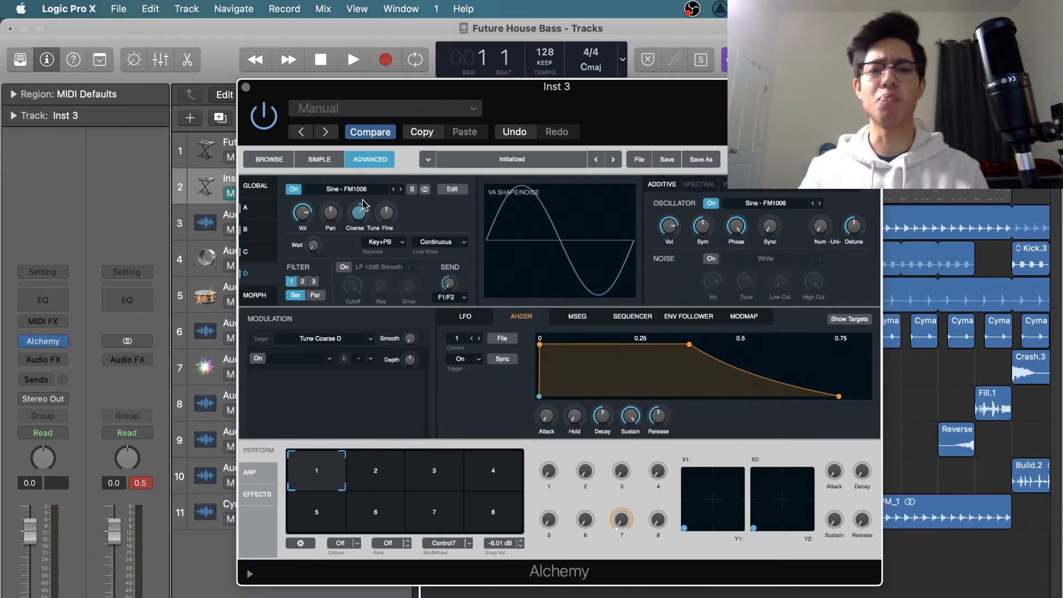
pyautogui.click(304, 213)
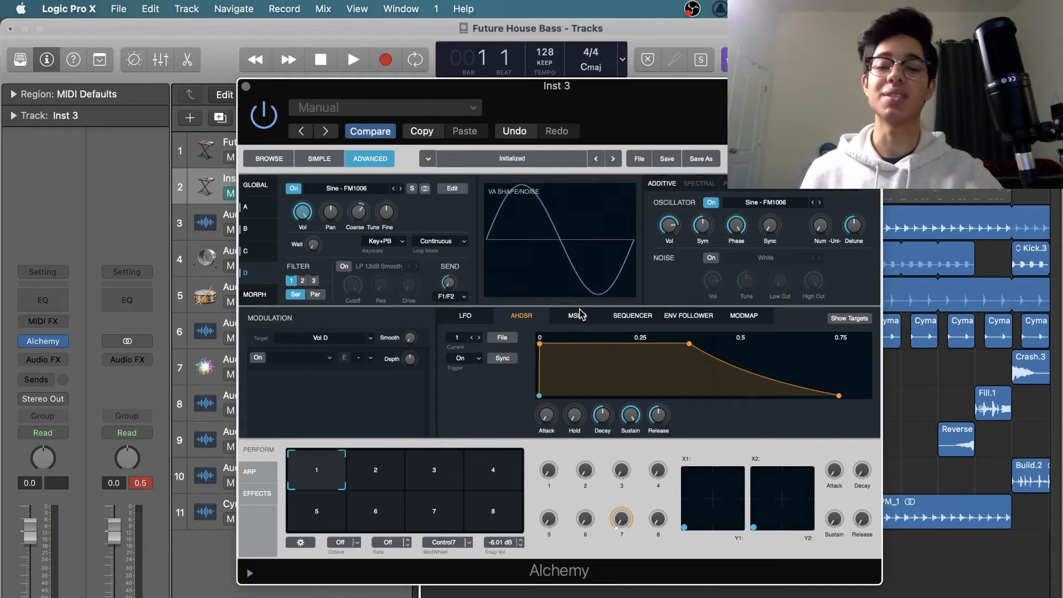
# - Shorten the AHDSR 1 decay to about 0.2 s, lower its sustain to about 40%, and fine-tune its release
pyautogui.moveTo(605, 416)
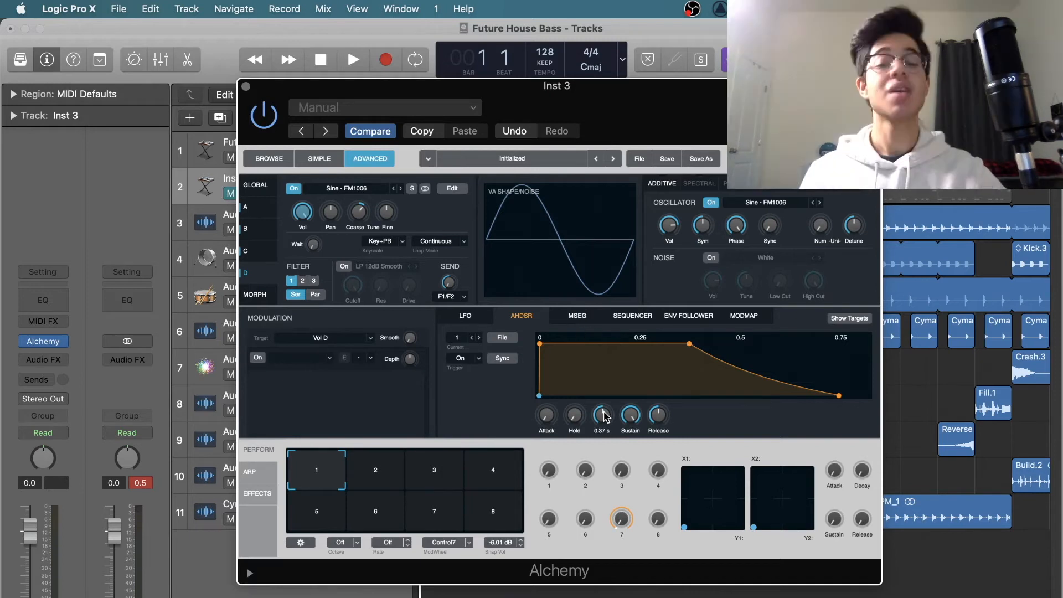
pyautogui.moveTo(605, 417); pyautogui.dragTo(607, 424)
pyautogui.moveTo(630, 418)
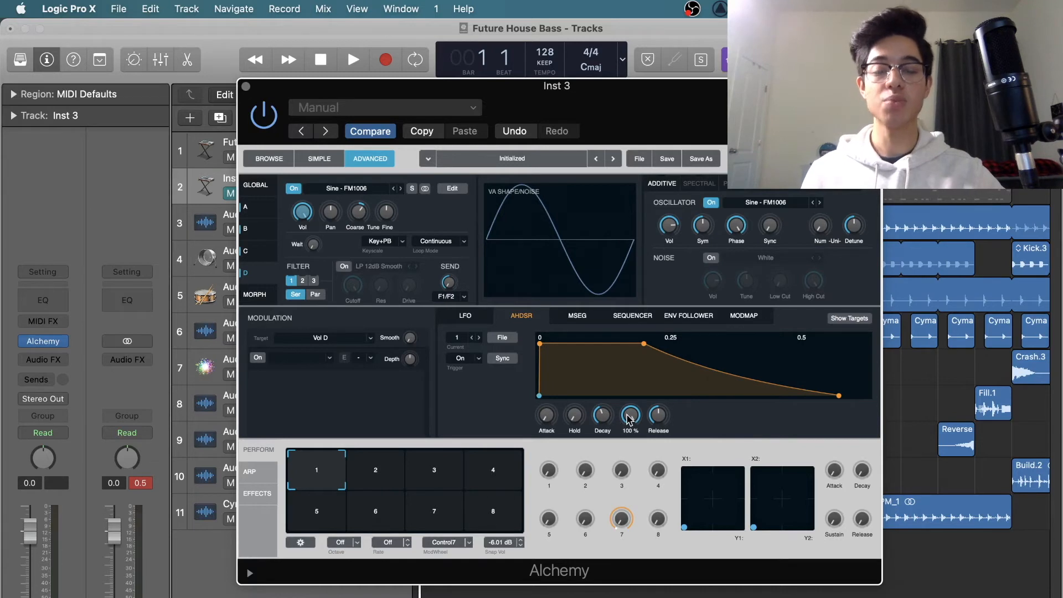
pyautogui.moveTo(630, 416); pyautogui.dragTo(631, 480)
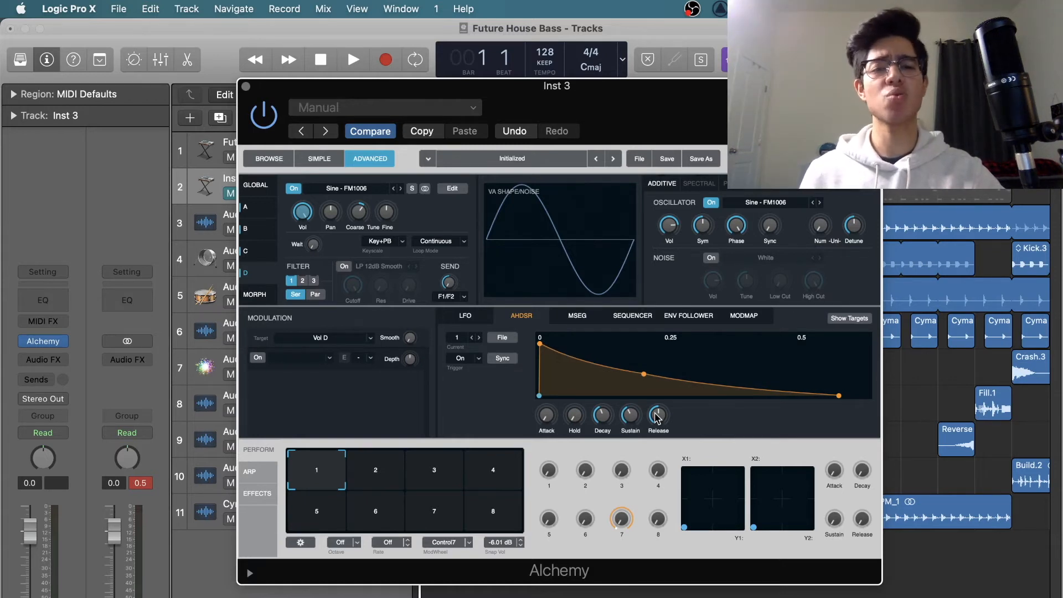
pyautogui.moveTo(655, 418); pyautogui.dragTo(655, 420)
pyautogui.moveTo(653, 105); pyautogui.dragTo(654, 102)
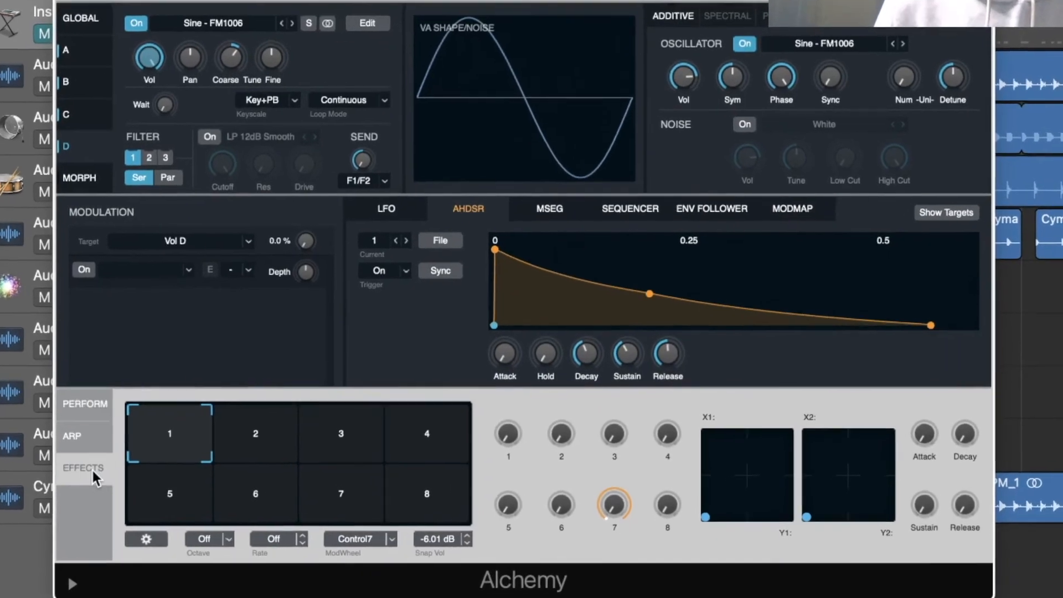
# - Add a Classic Reverb in the first main effects slot and lower its mix
pyautogui.click(140, 475)
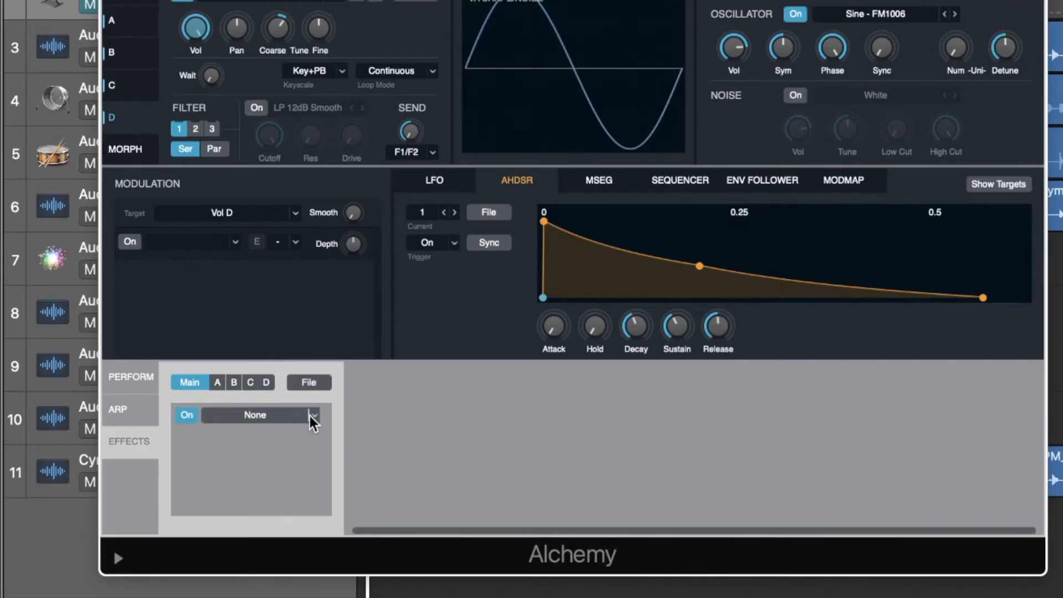
pyautogui.click(310, 416)
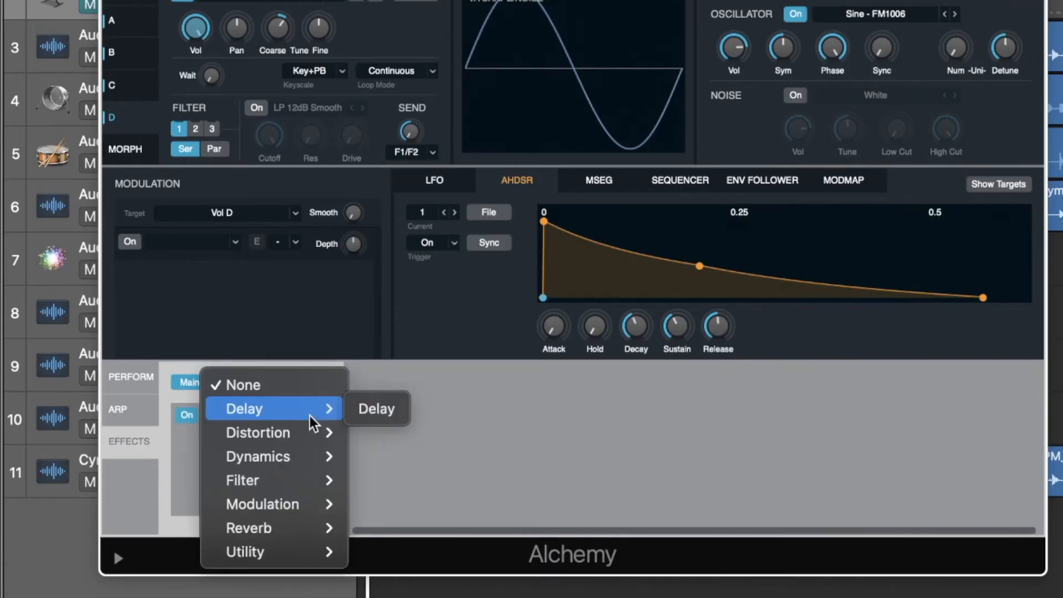
pyautogui.moveTo(328, 523)
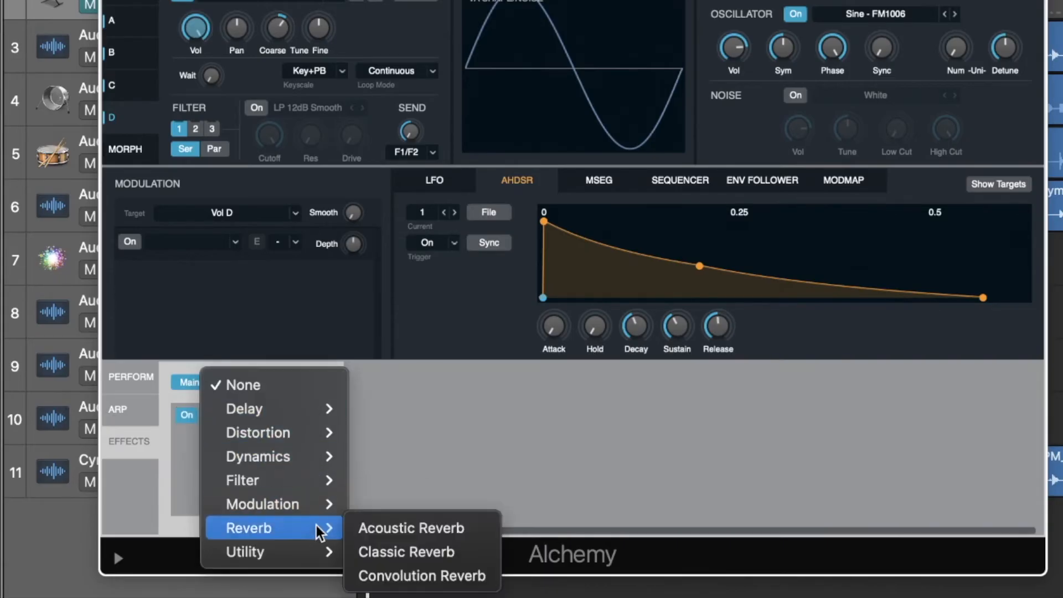
pyautogui.click(381, 544)
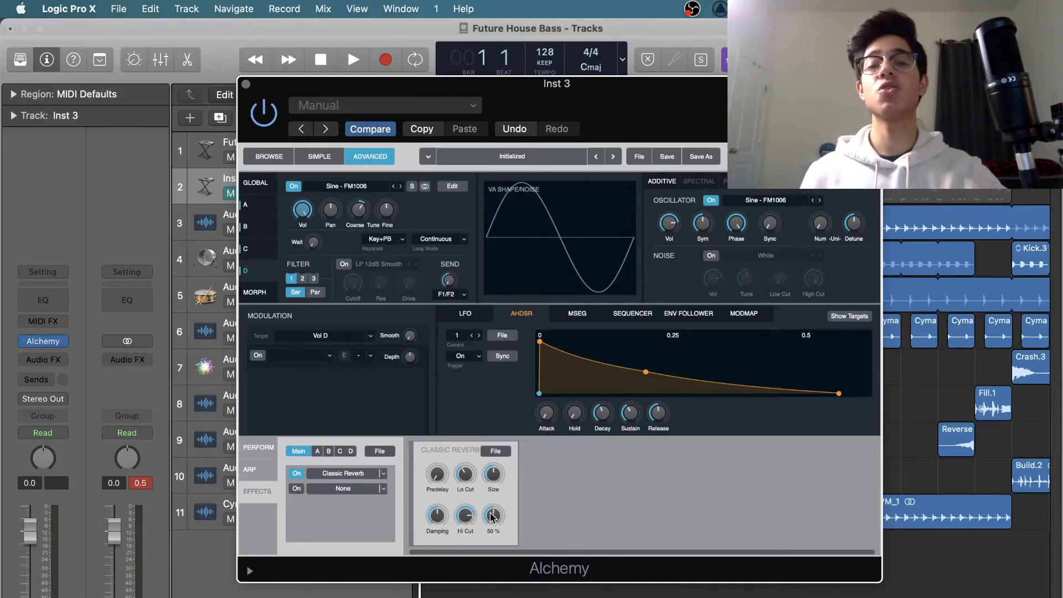
pyautogui.click(492, 516)
pyautogui.doubleClick(493, 518)
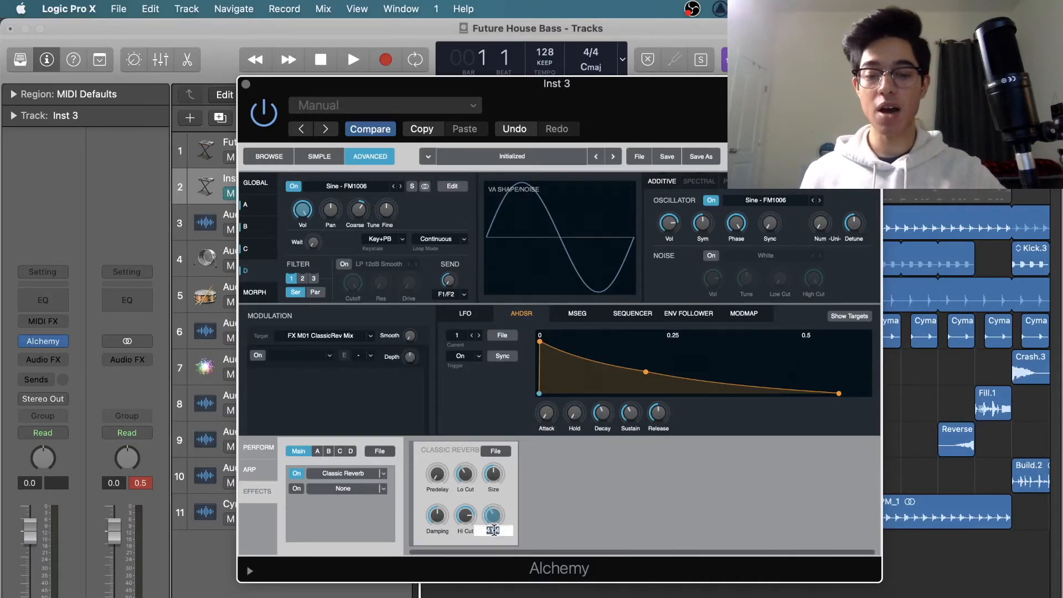
# - Set the Classic Reverb's hi cut to 17452 Hz and select its predelay
pyautogui.doubleClick(465, 527)
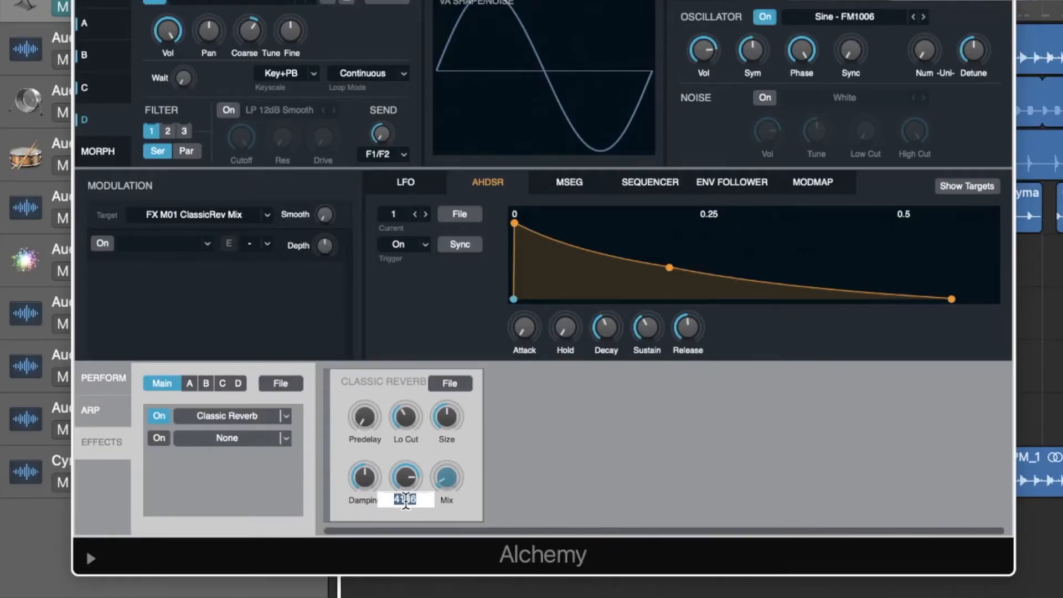
pyautogui.write('17452')
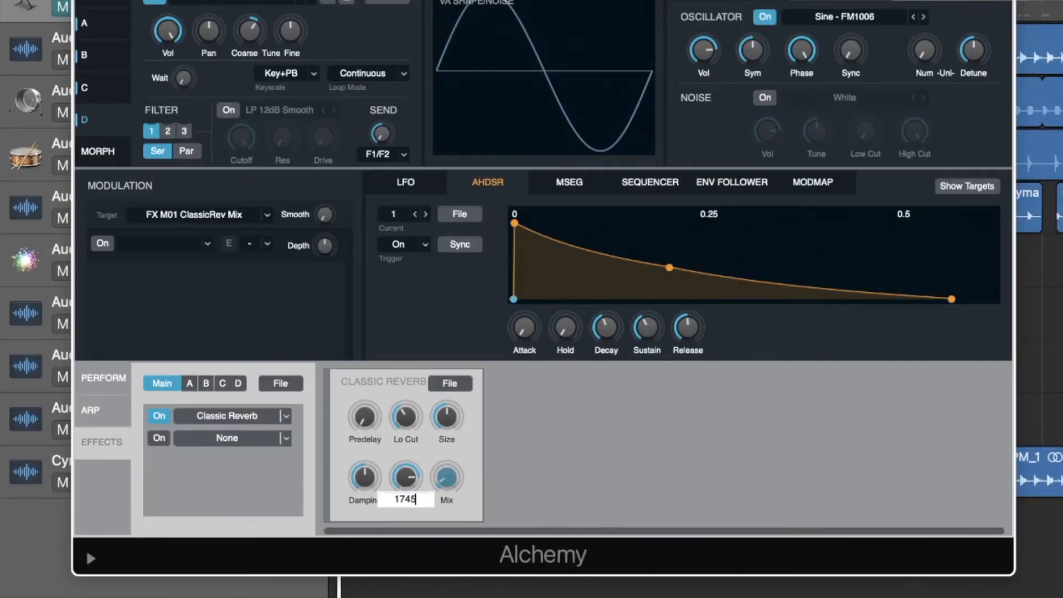
pyautogui.press('Return')
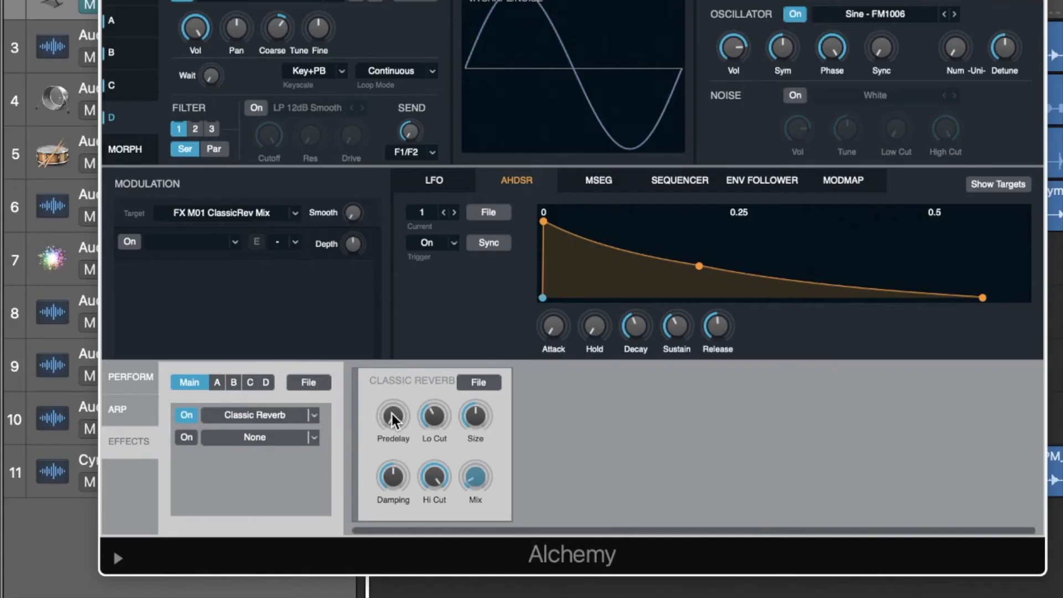
pyautogui.click(435, 474)
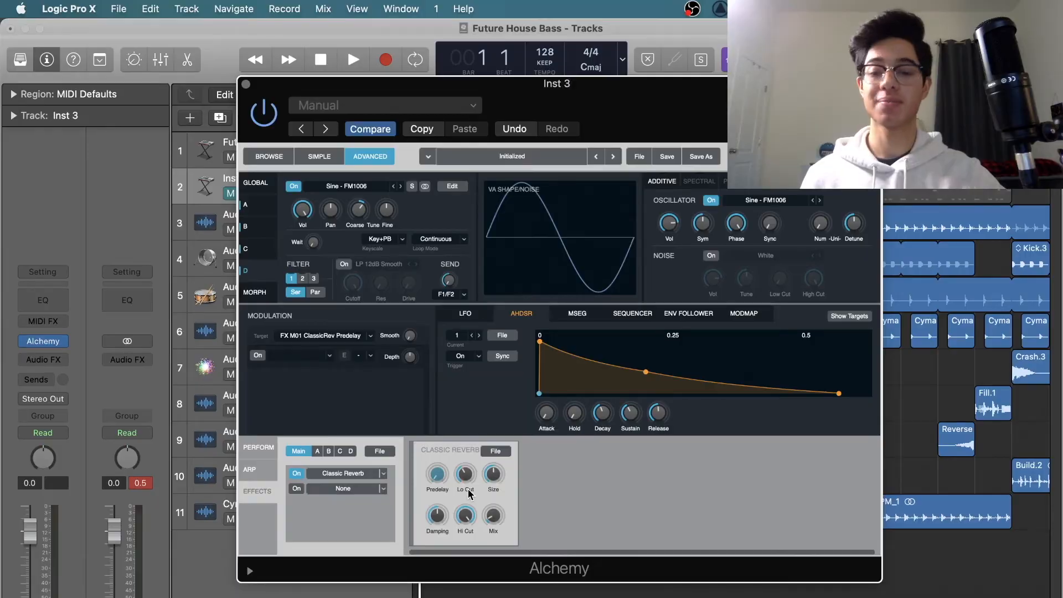
# - Set the Classic Reverb's lo cut to 170 Hz and its size to 20%
pyautogui.doubleClick(468, 492)
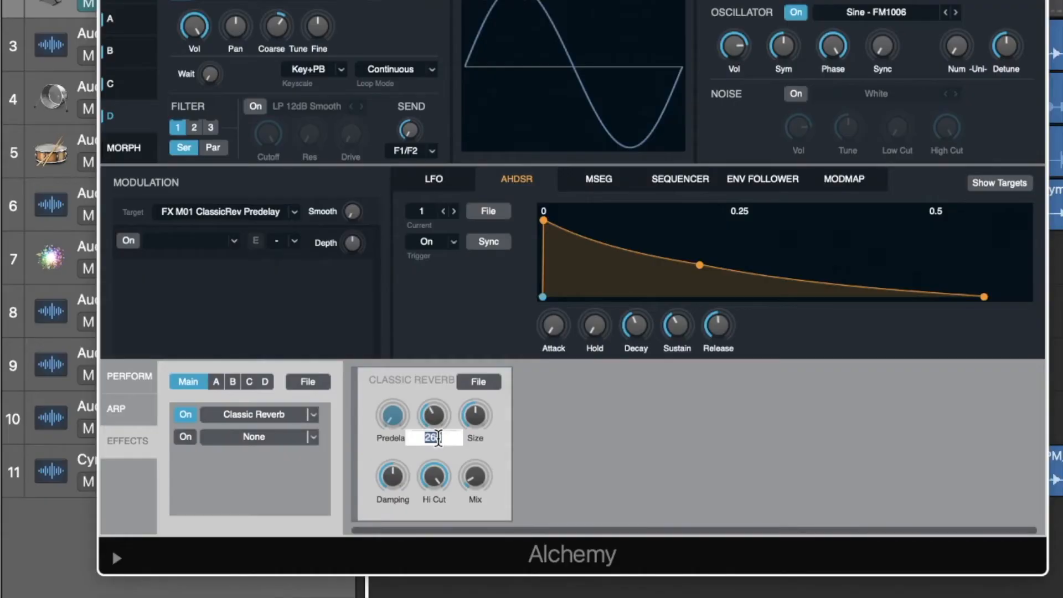
pyautogui.write('170')
pyautogui.press('Return')
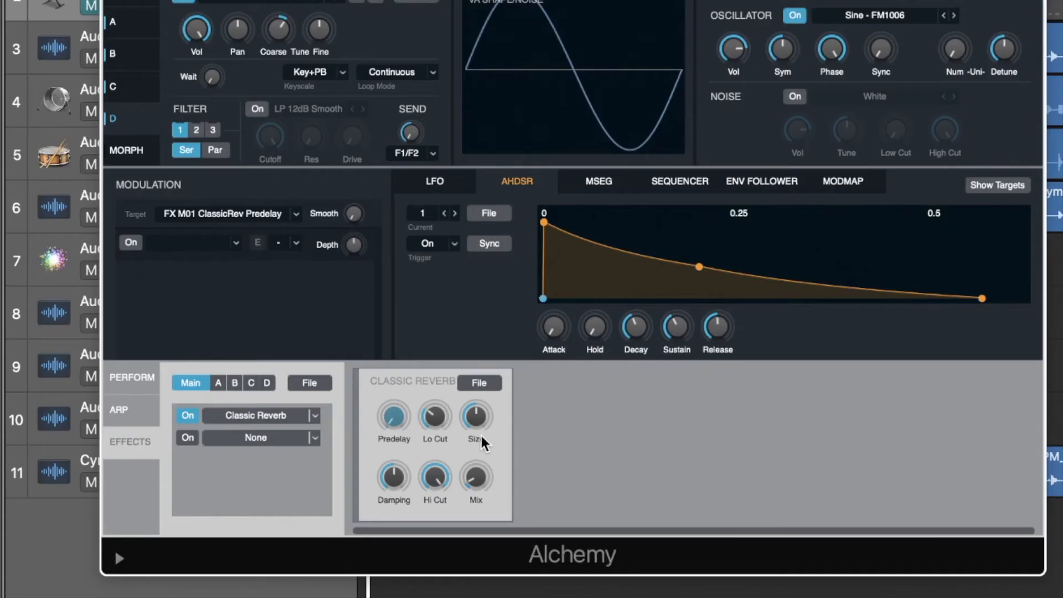
pyautogui.doubleClick(495, 489)
pyautogui.write('20')
pyautogui.press('Return')
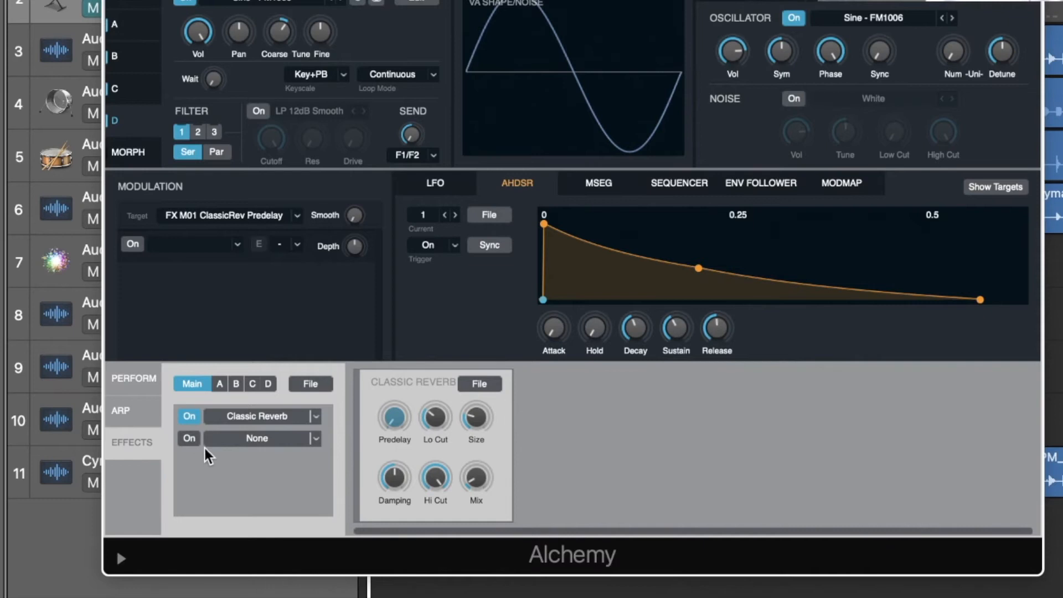
# - Load a Delay into the second main effects slot
pyautogui.click(307, 440)
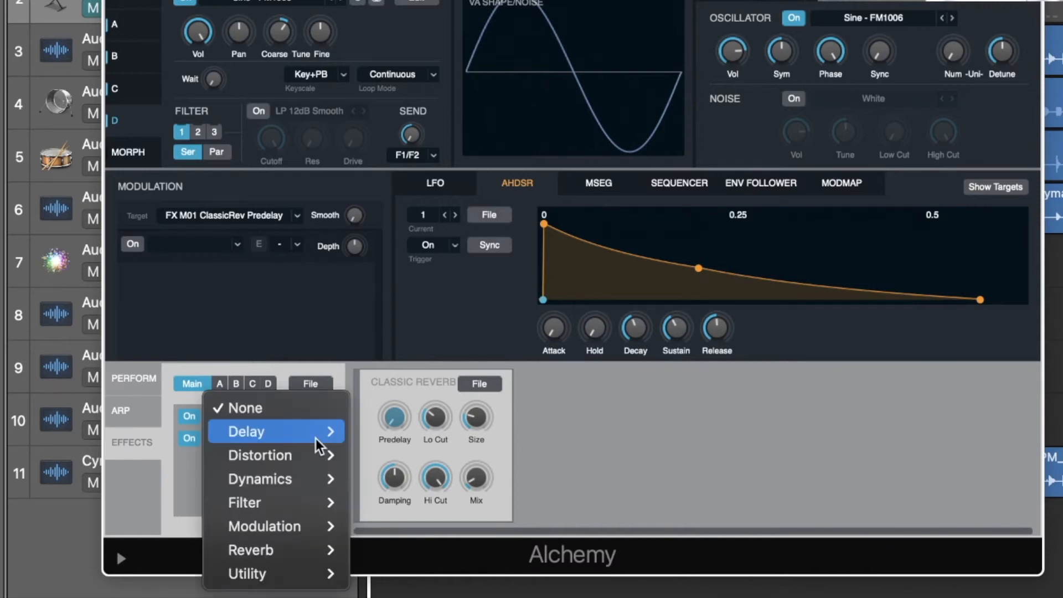
pyautogui.moveTo(316, 439)
pyautogui.click(355, 432)
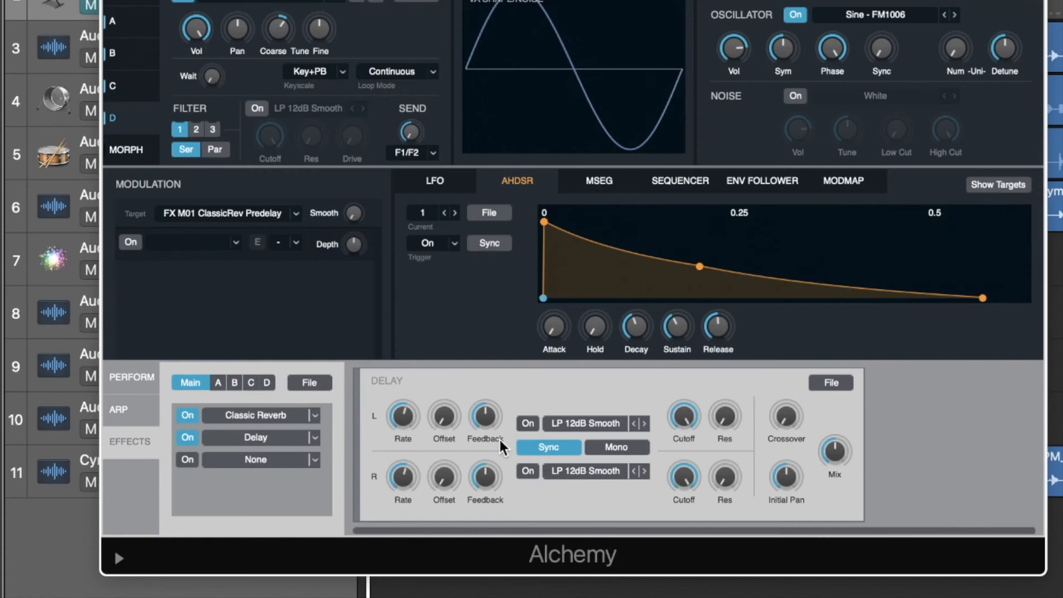
# - Set the delay's left and right feedback to 20% each and its mix to 10%
pyautogui.doubleClick(510, 490)
pyautogui.write('20')
pyautogui.press('Return')
pyautogui.doubleClick(501, 500)
pyautogui.write('20')
pyautogui.press('Return')
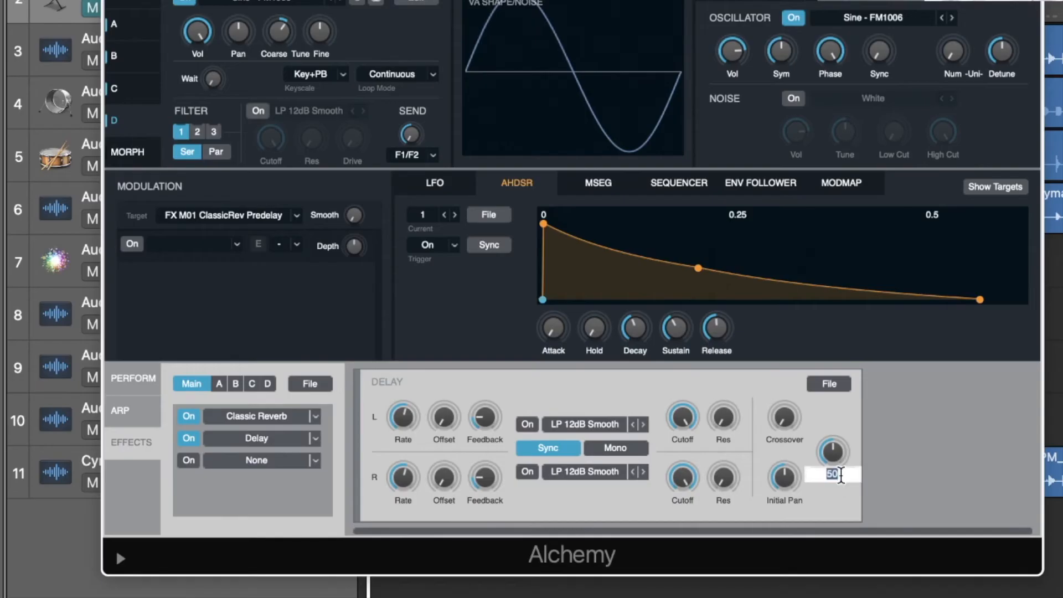
pyautogui.write('10')
pyautogui.press('Return')
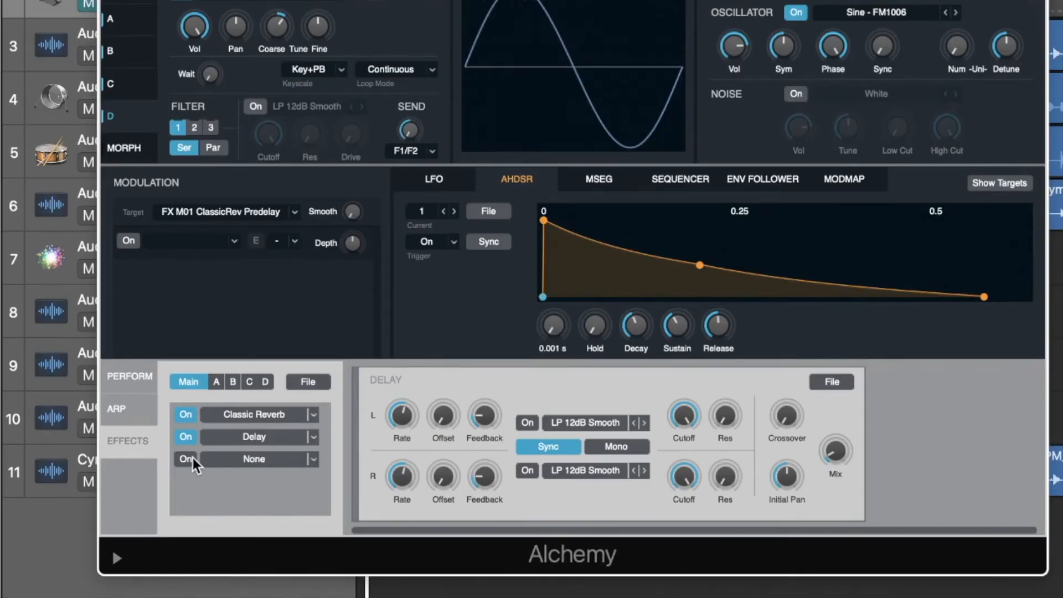
# - Turn on the third main effects slot and load the Distortion effect into it
pyautogui.click(193, 458)
pyautogui.click(311, 458)
pyautogui.moveTo(311, 470)
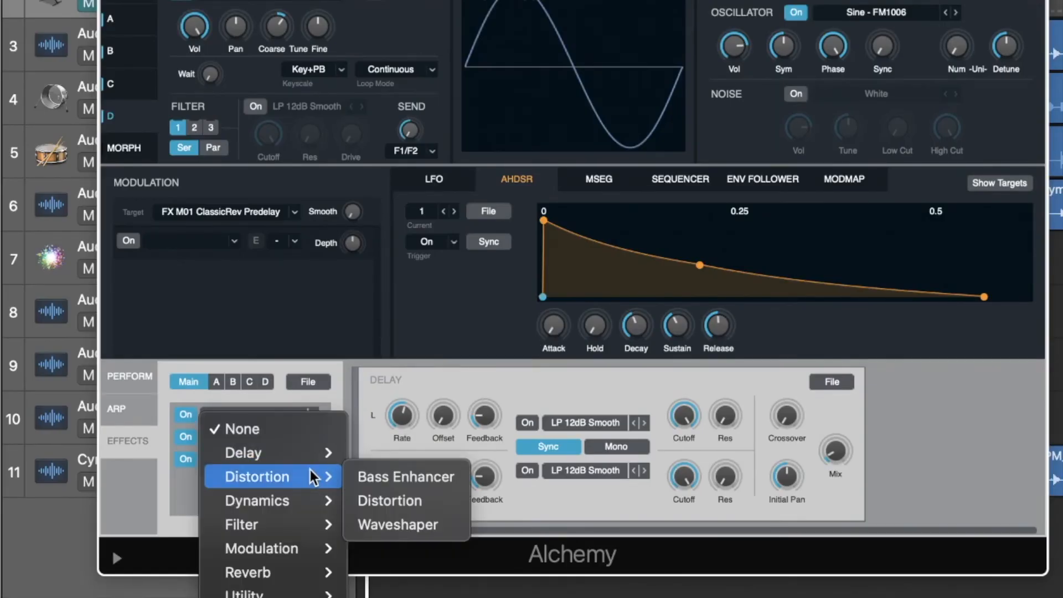
pyautogui.click(380, 496)
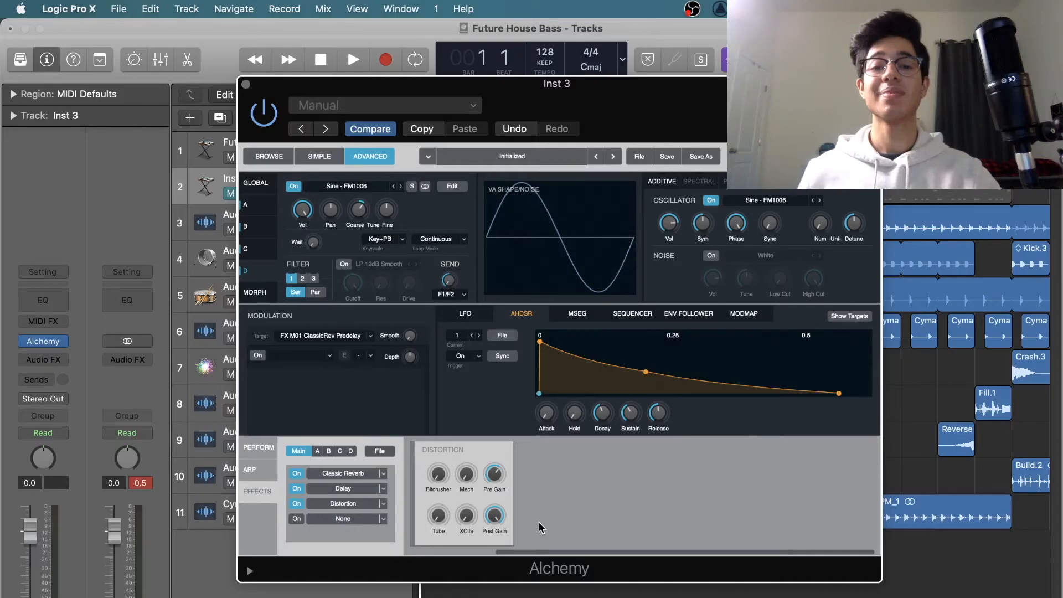
# - Set the distortion's tube amount to 12.5% and its pre gain to 1.5 dB
pyautogui.moveTo(436, 511)
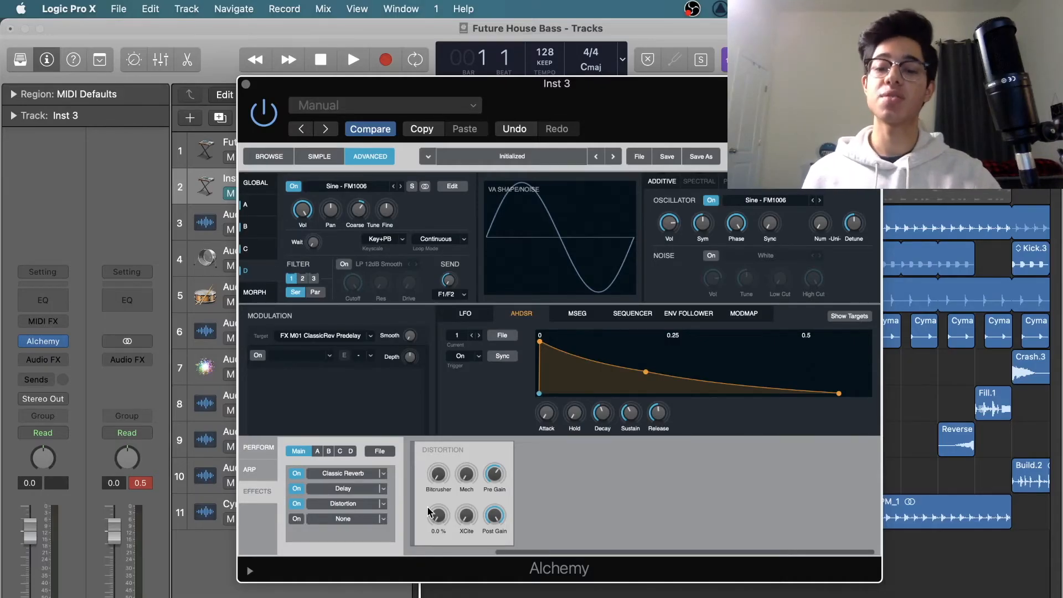
pyautogui.doubleClick(437, 532)
pyautogui.write('12.5')
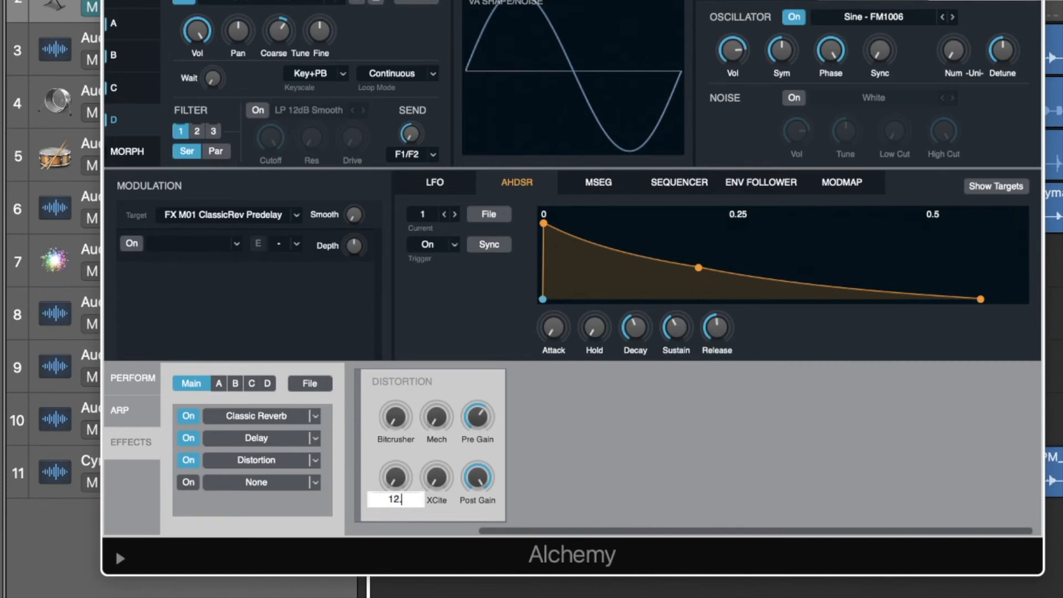
pyautogui.press('Return')
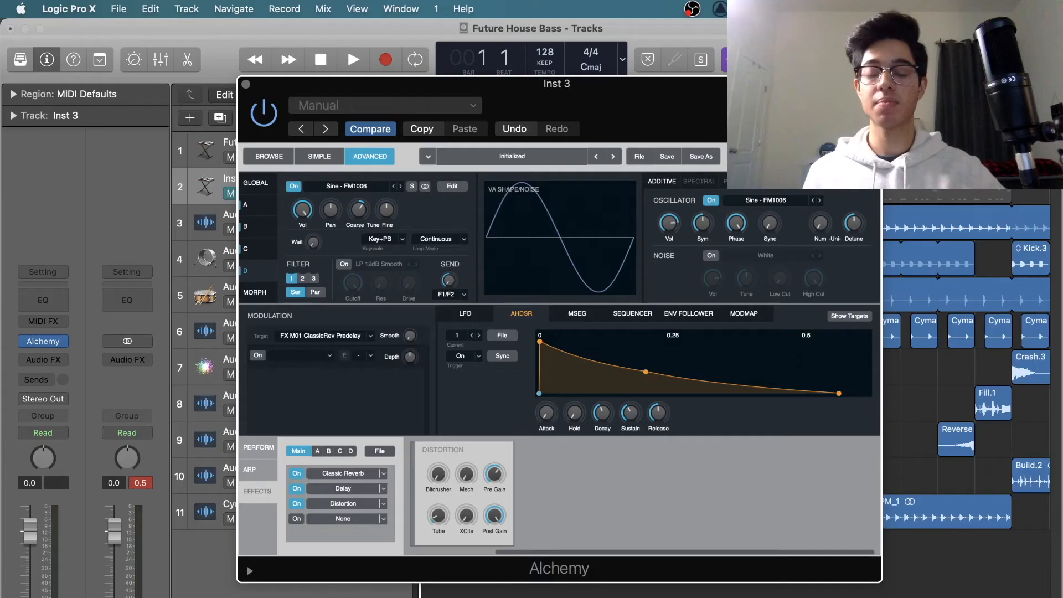
pyautogui.moveTo(478, 440)
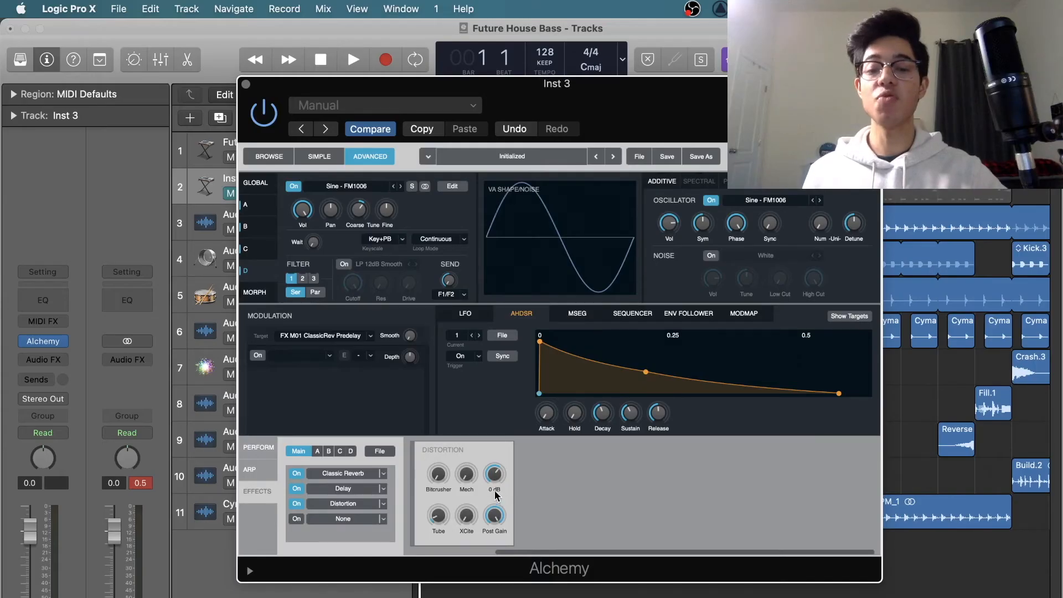
pyautogui.doubleClick(493, 490)
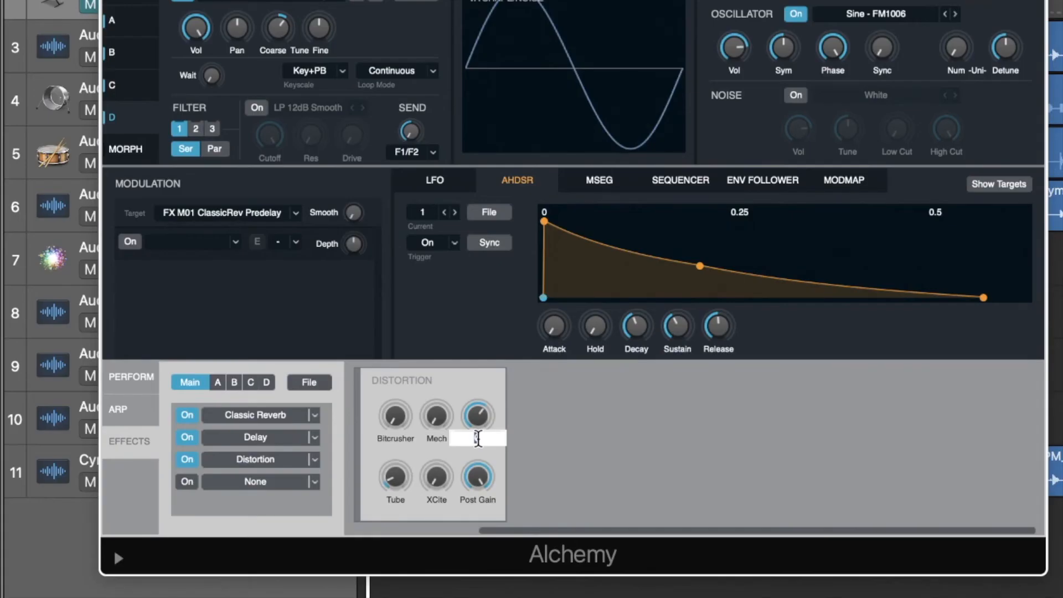
pyautogui.write('1.5')
pyautogui.press('Return')
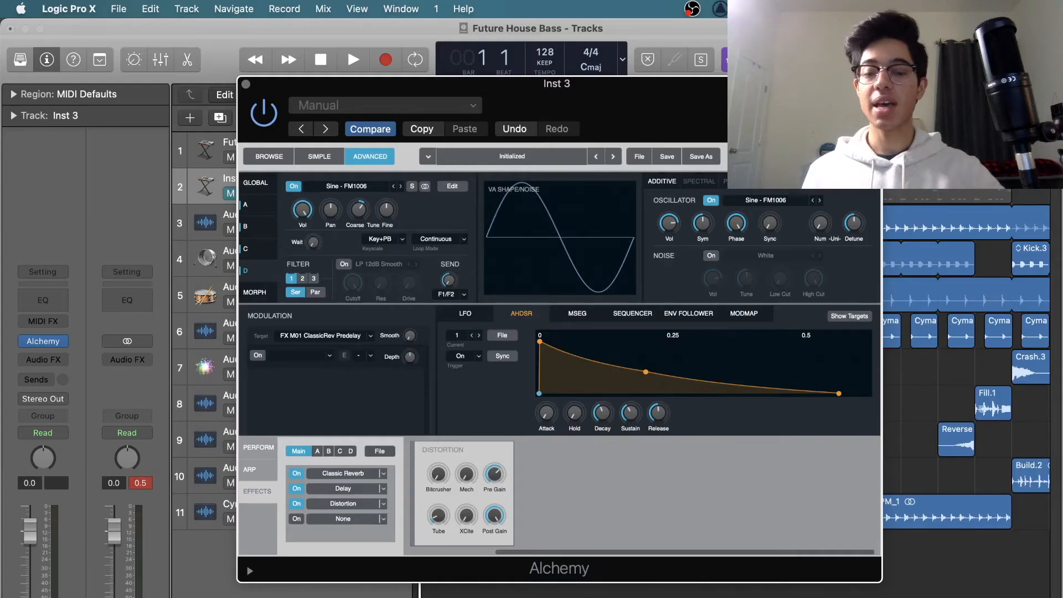
pyautogui.moveTo(487, 532)
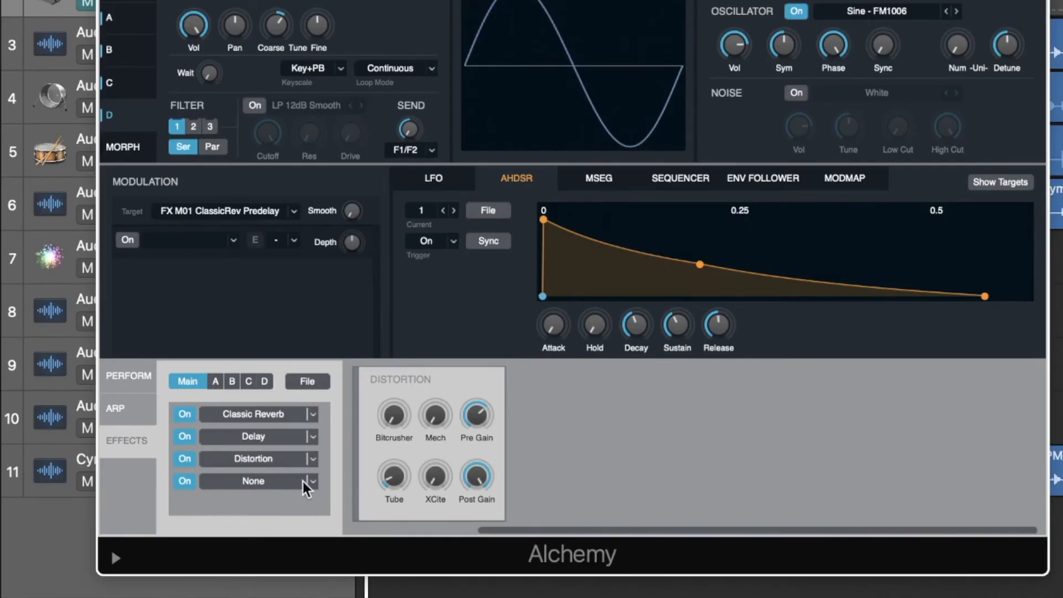
# - Load a Vintage Compressor into the fourth main effects slot
pyautogui.click(301, 480)
pyautogui.moveTo(301, 529)
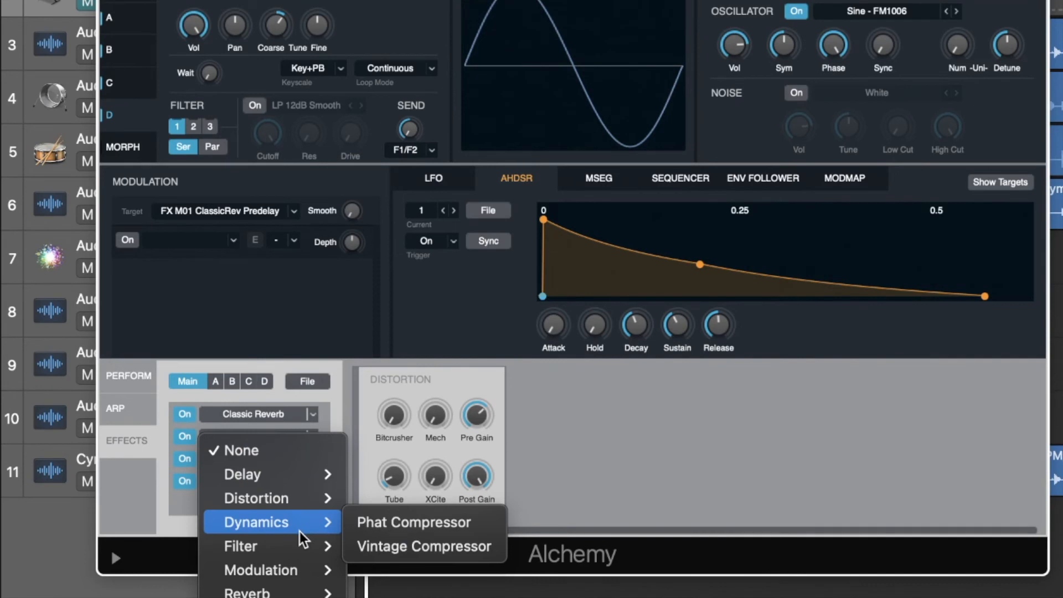
pyautogui.click(391, 539)
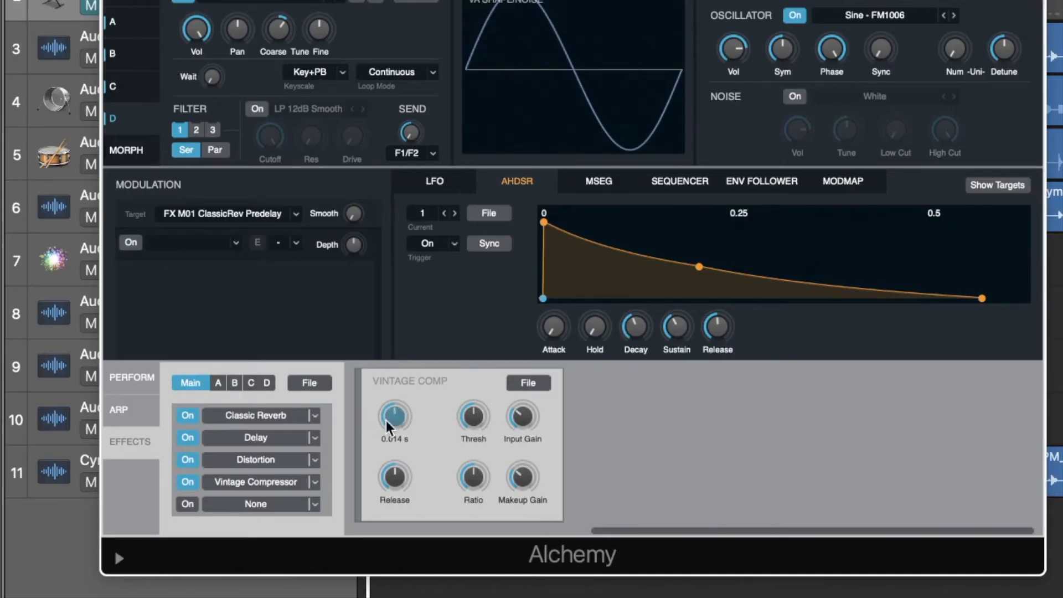
# - Shorten the Vintage Compressor's attack, lengthen its release, and set its ratio to 2
pyautogui.moveTo(436, 477); pyautogui.dragTo(432, 499)
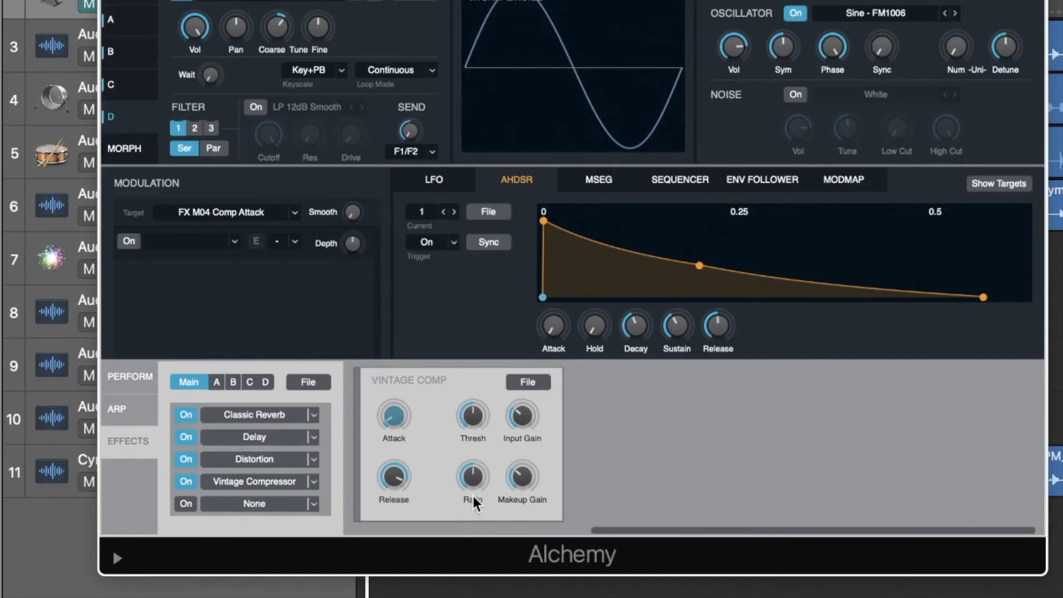
pyautogui.doubleClick(491, 531)
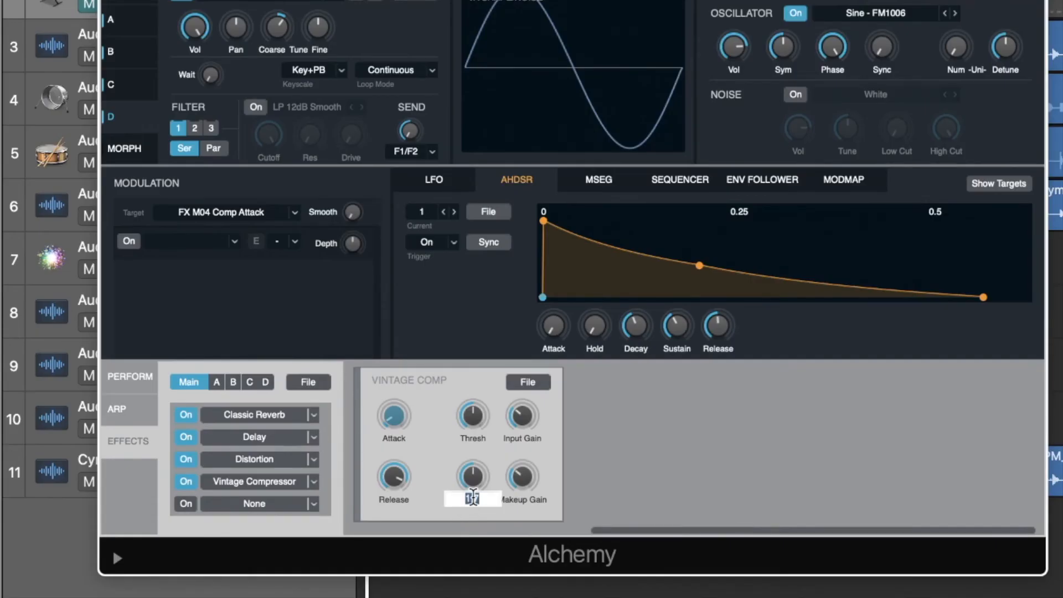
pyautogui.write('2')
pyautogui.press('Return')
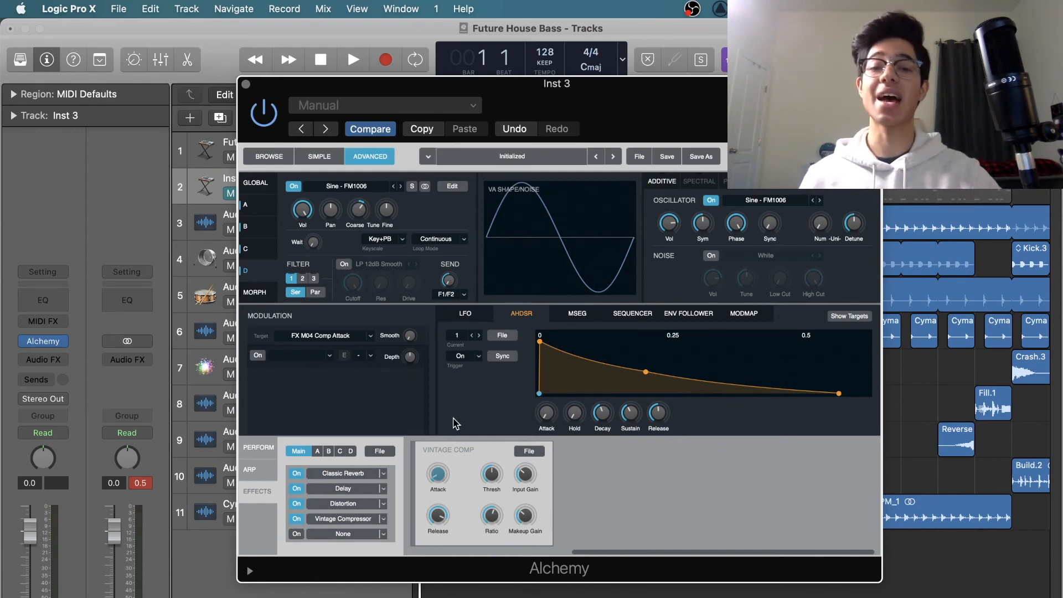
# - Set the Vintage Compressor's input gain to 3.6 dB and its makeup gain to 11 dB
pyautogui.doubleClick(525, 474)
pyautogui.write('3.6')
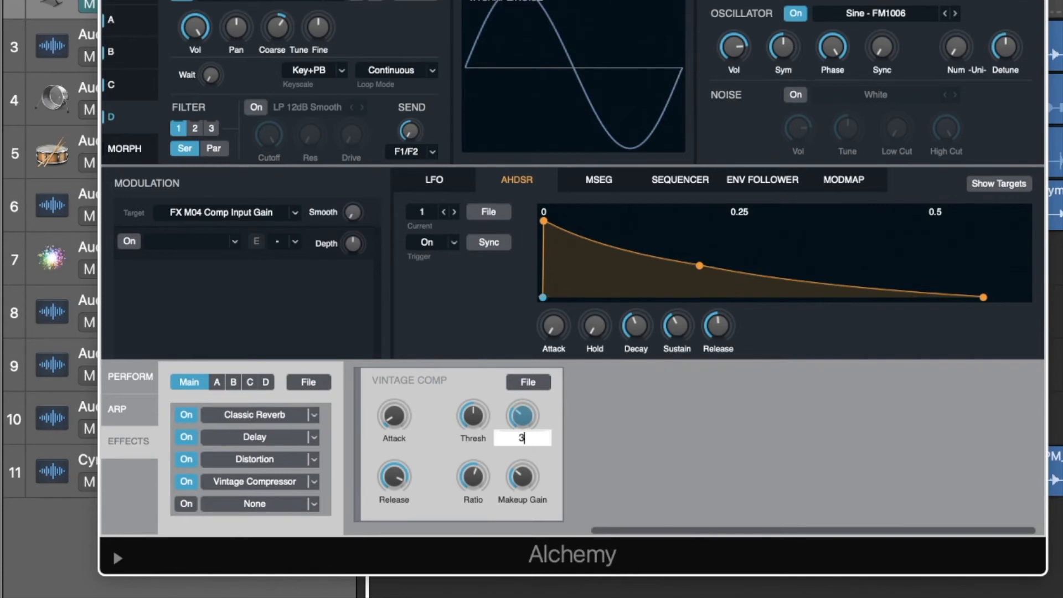
pyautogui.press('Return')
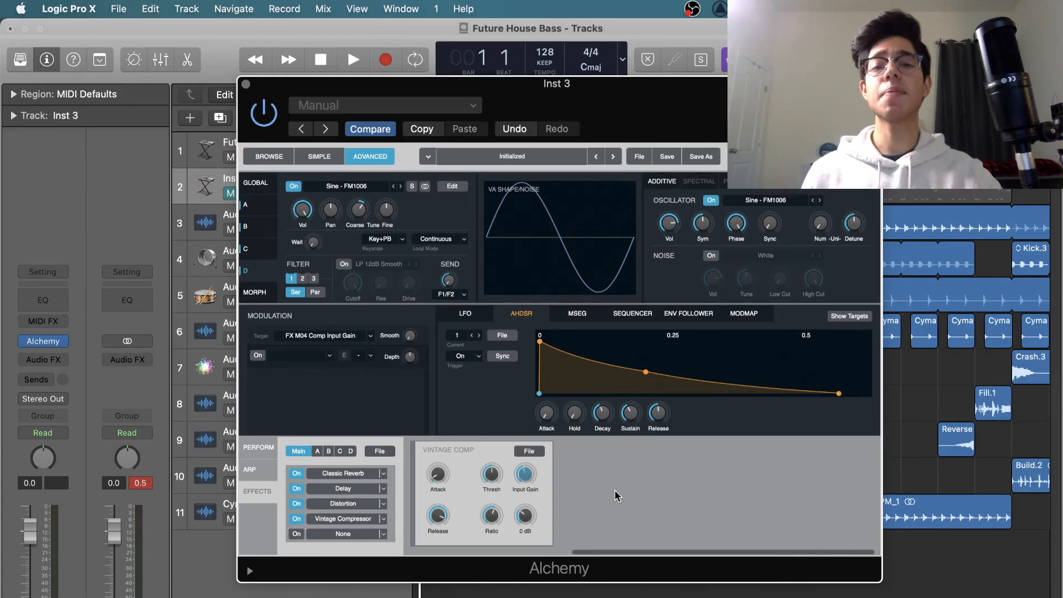
pyautogui.doubleClick(525, 516)
pyautogui.write('11')
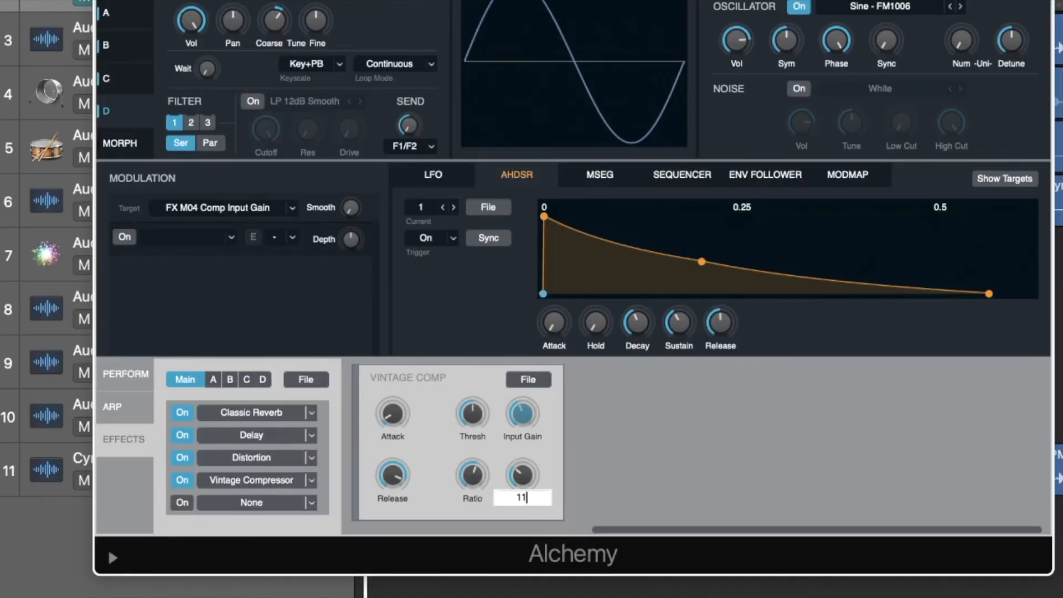
pyautogui.press('Return')
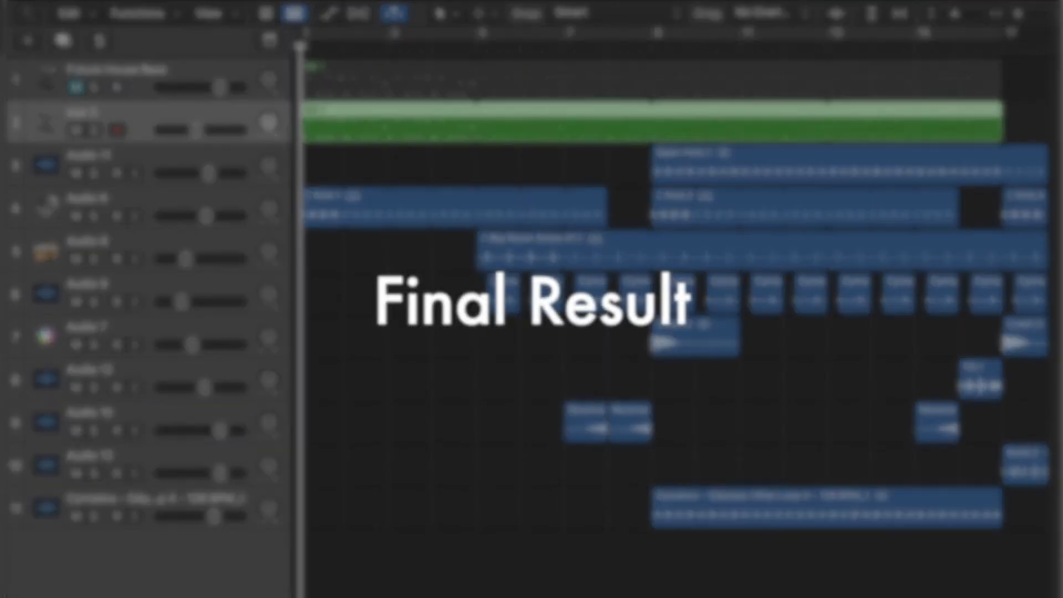
# - Play the arrangement from the start to hear the finished bass in the mix
pyautogui.press('space')
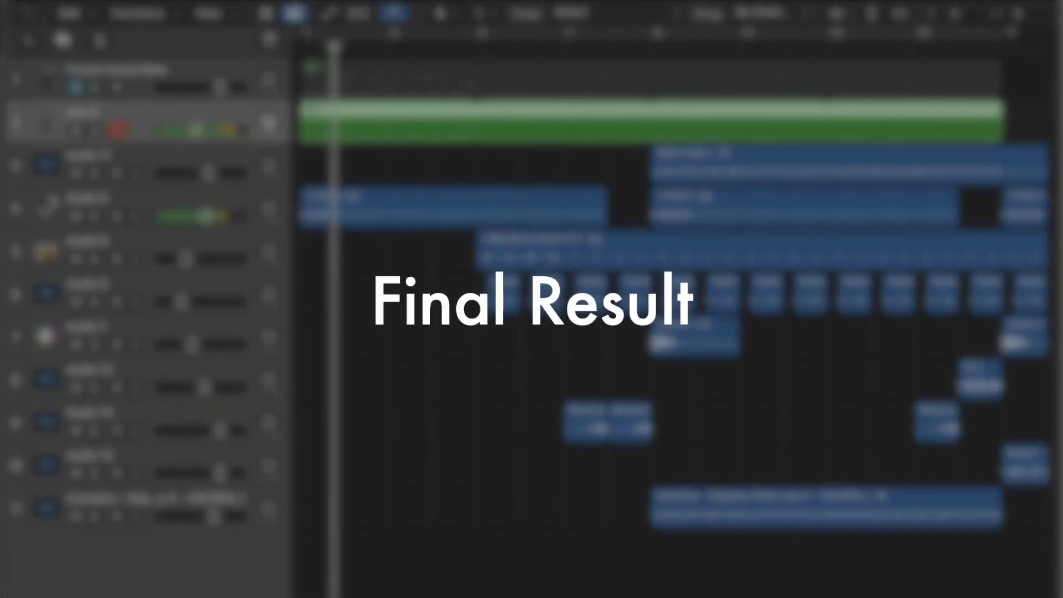